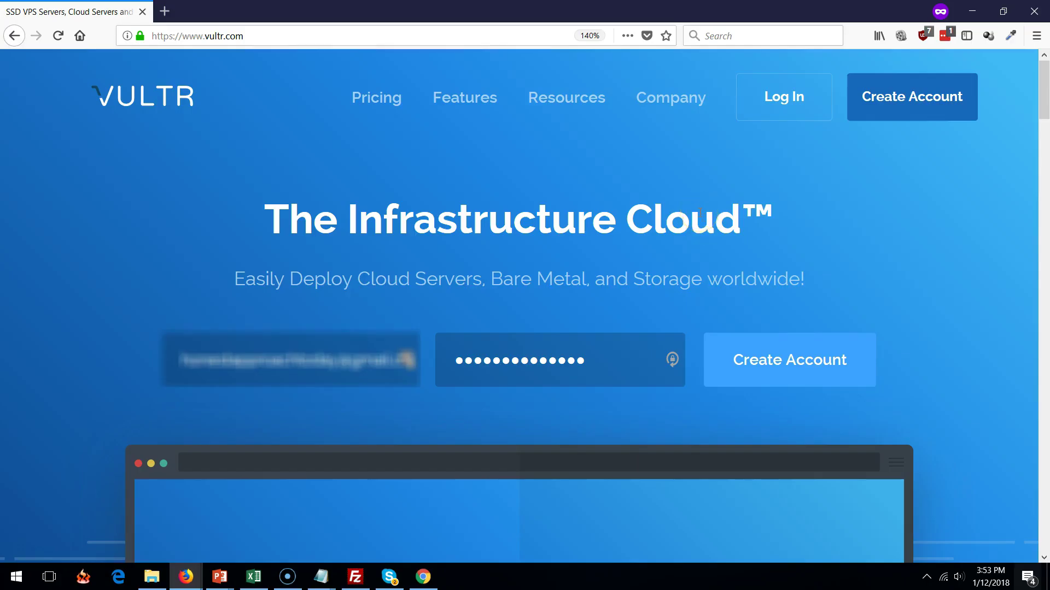
# Create the new Vultr account and review the Billing payment form with $10 preselected
pyautogui.click(936, 109)
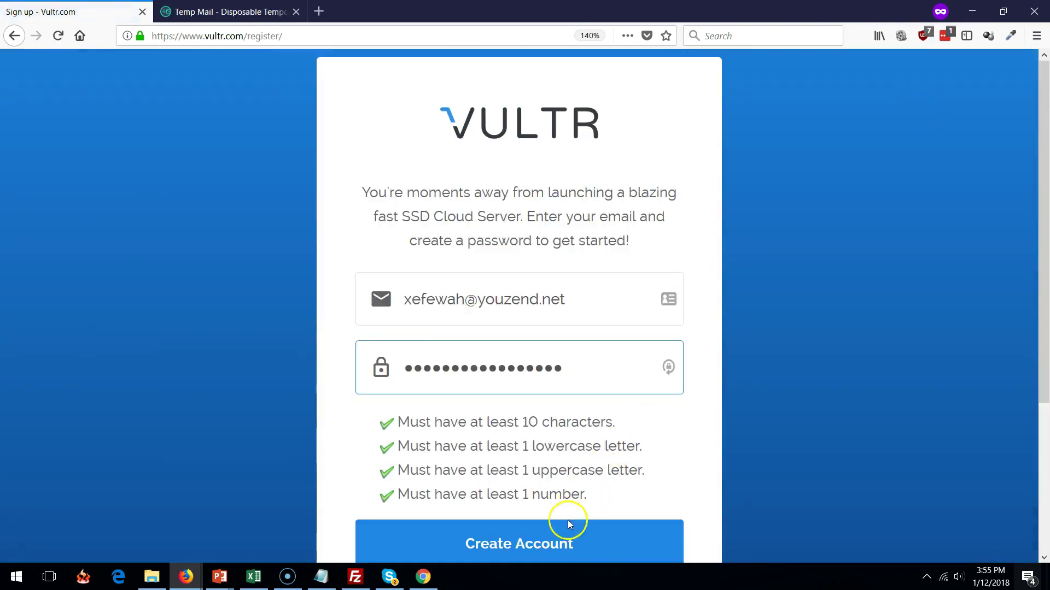
pyautogui.click(567, 526)
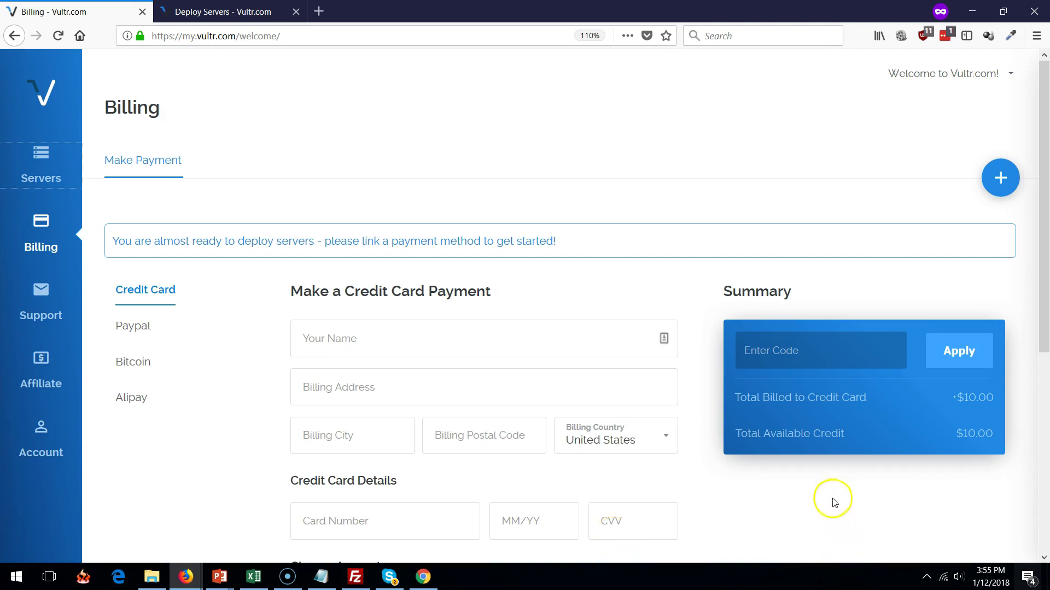
pyautogui.scroll(-3, 765, 440)
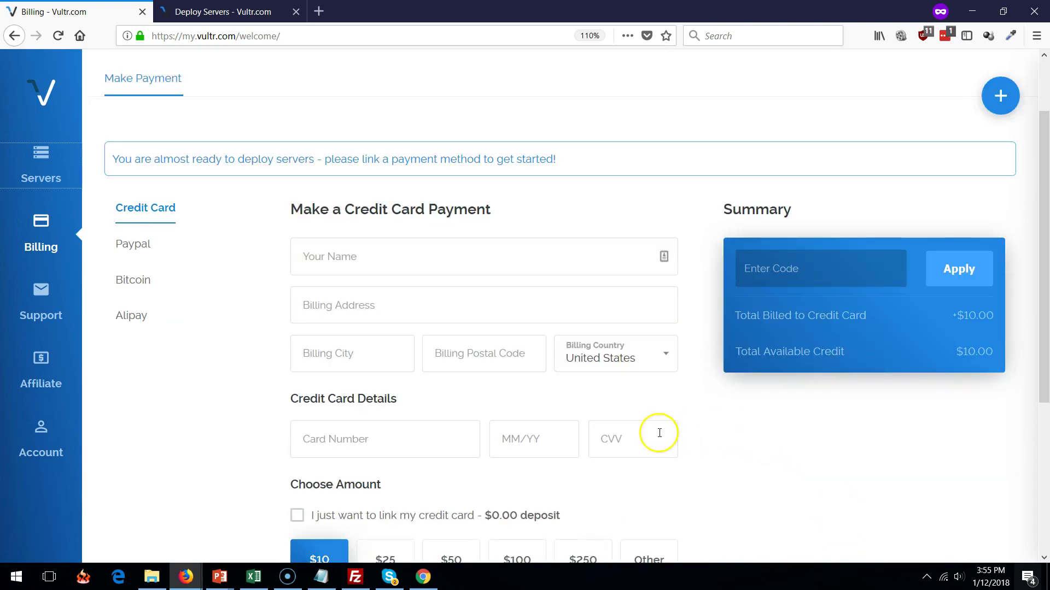
pyautogui.scroll(-5, 403, 352)
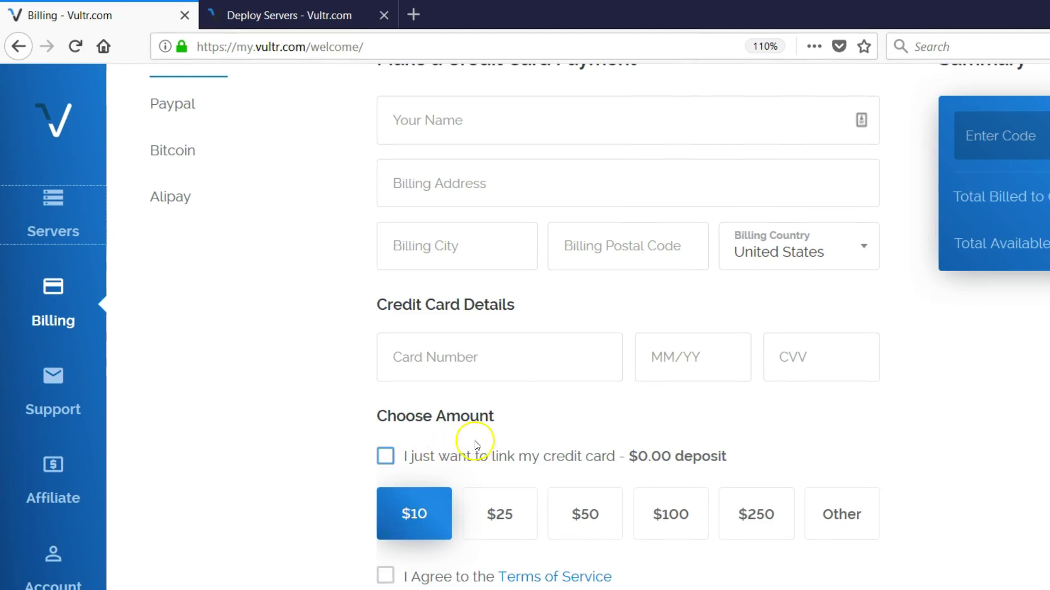
pyautogui.scroll(2, 592, 326)
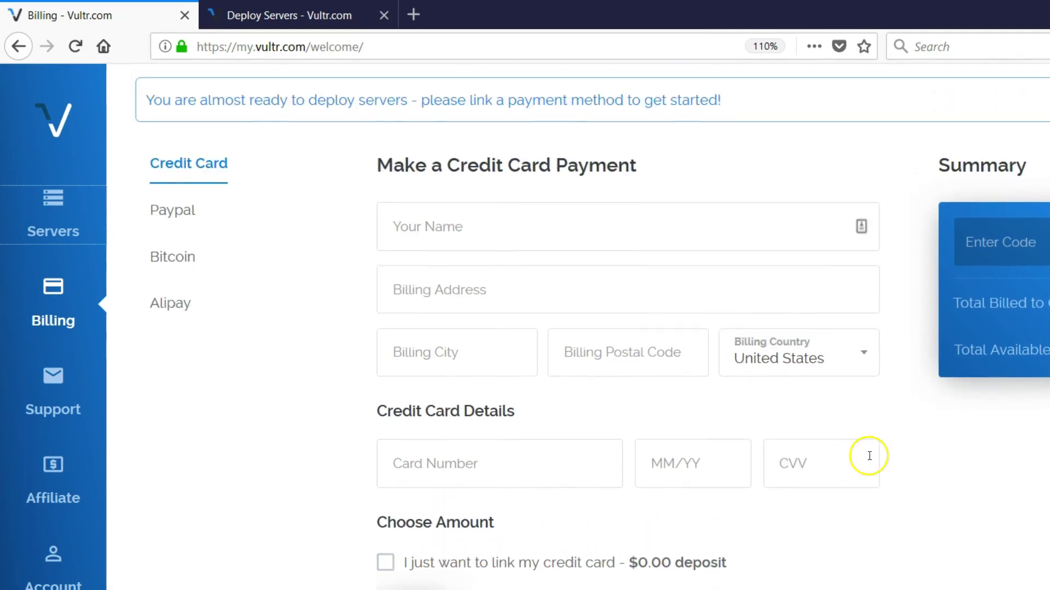
pyautogui.scroll(-4, 870, 456)
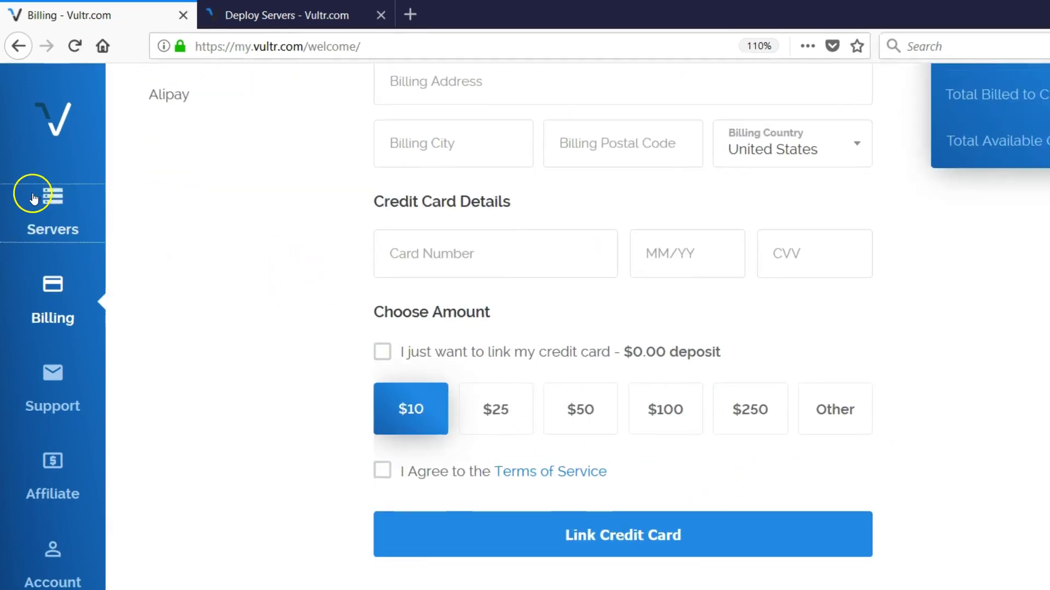
# Start a new server deployment with Los Angeles as the location
pyautogui.click(33, 197)
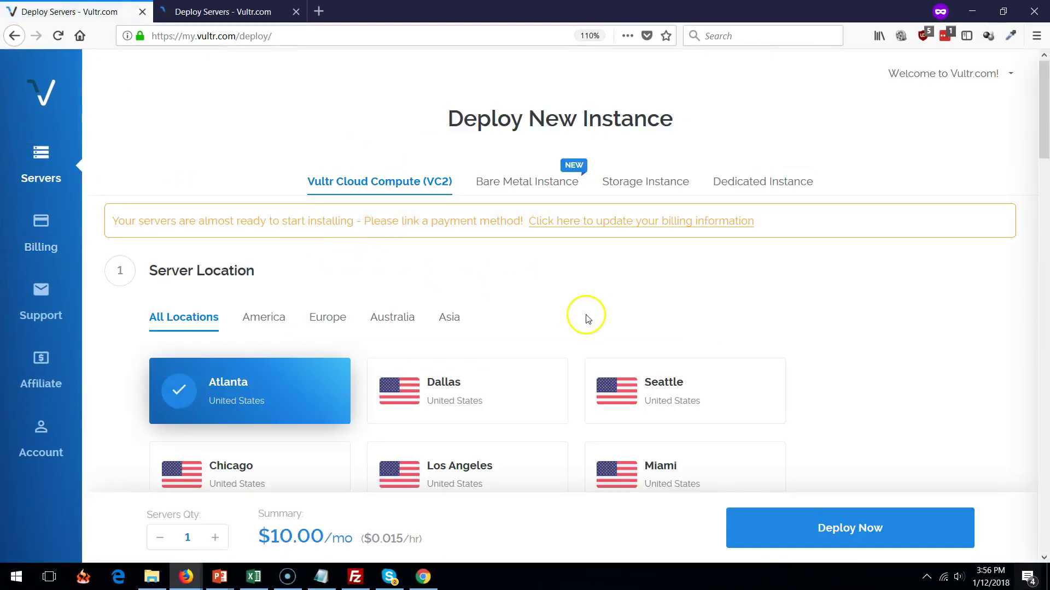
pyautogui.scroll(-4, 588, 319)
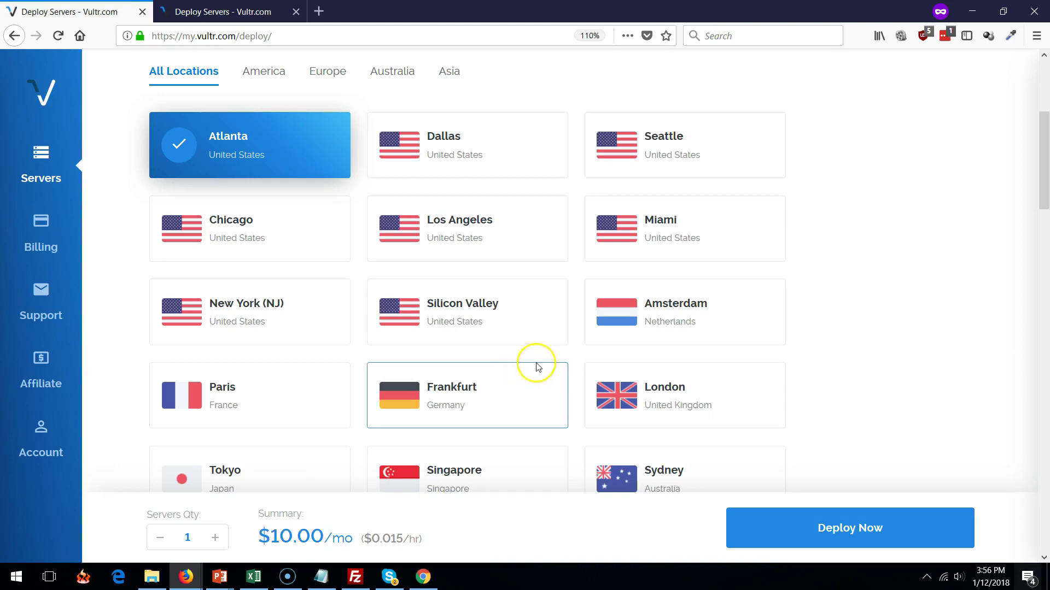
pyautogui.click(549, 234)
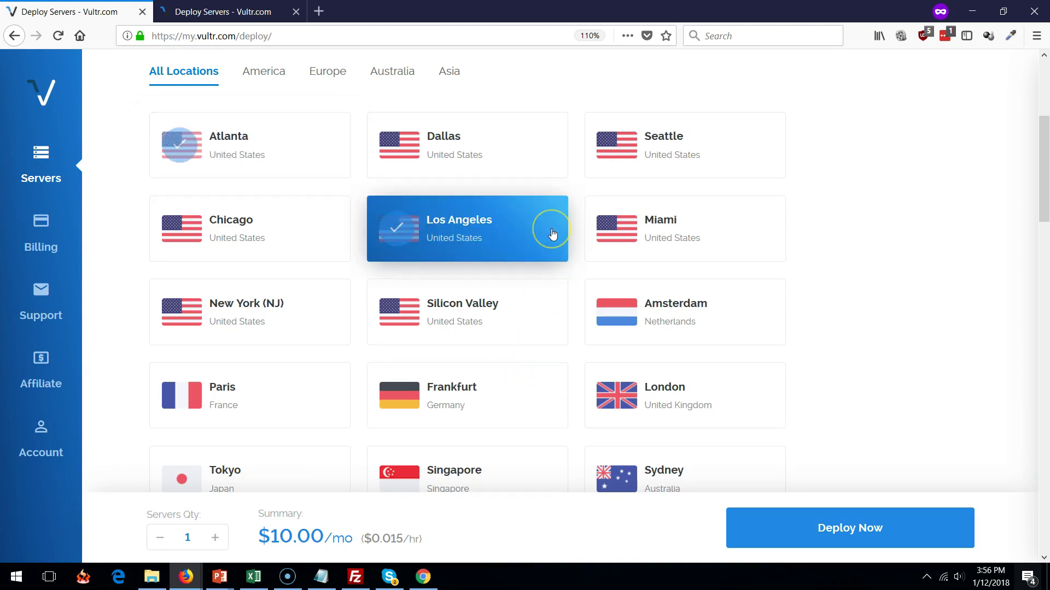
pyautogui.scroll(-7, 415, 205)
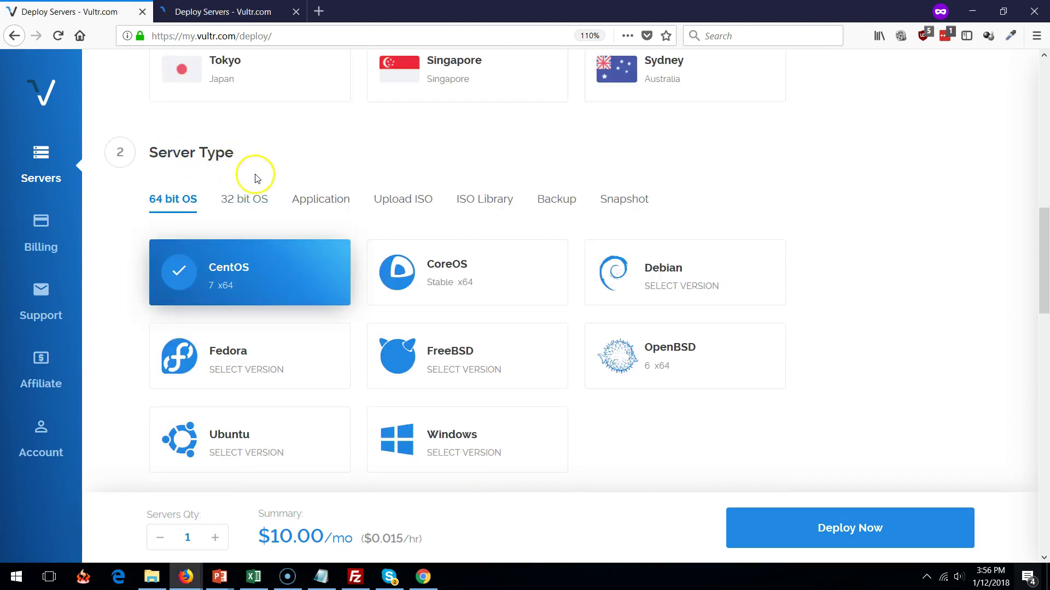
# Choose Ubuntu 16.04 x64 as the server's operating system
pyautogui.click(246, 434)
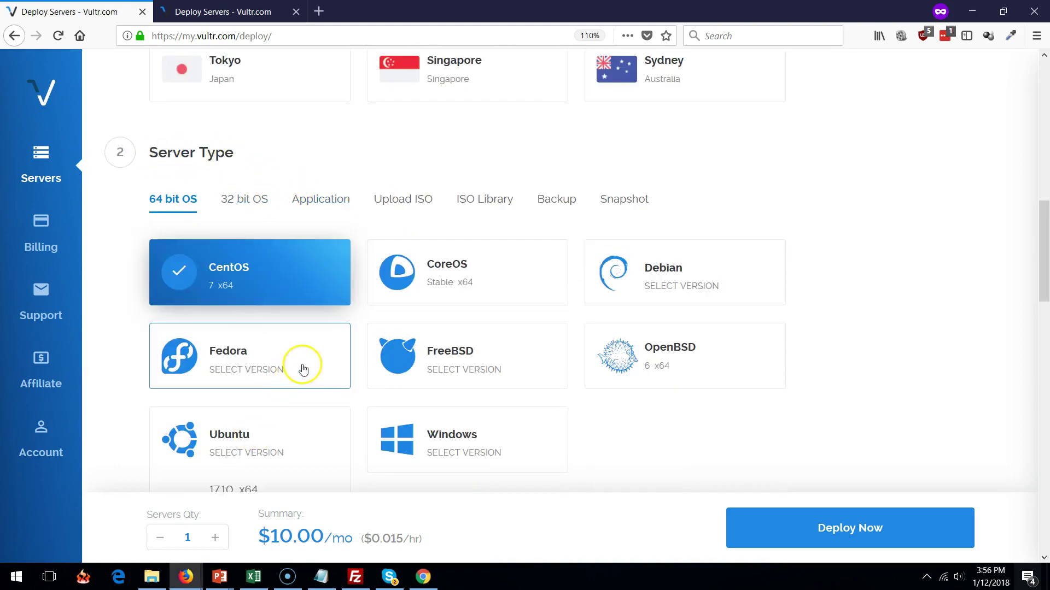
pyautogui.scroll(3, 339, 335)
pyautogui.scroll(-4, 340, 336)
pyautogui.scroll(-4, 431, 322)
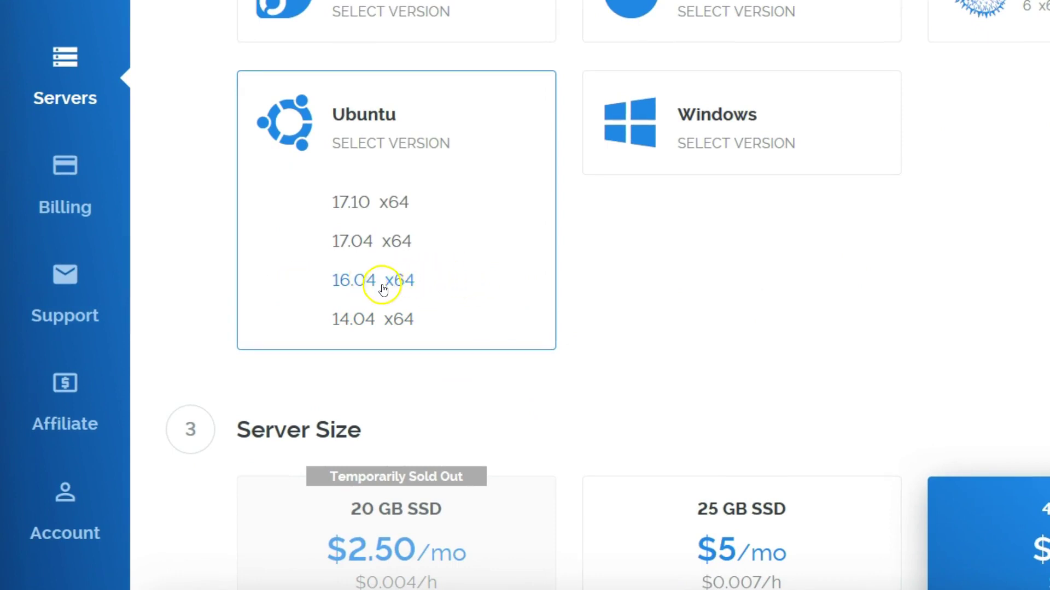
pyautogui.click(405, 282)
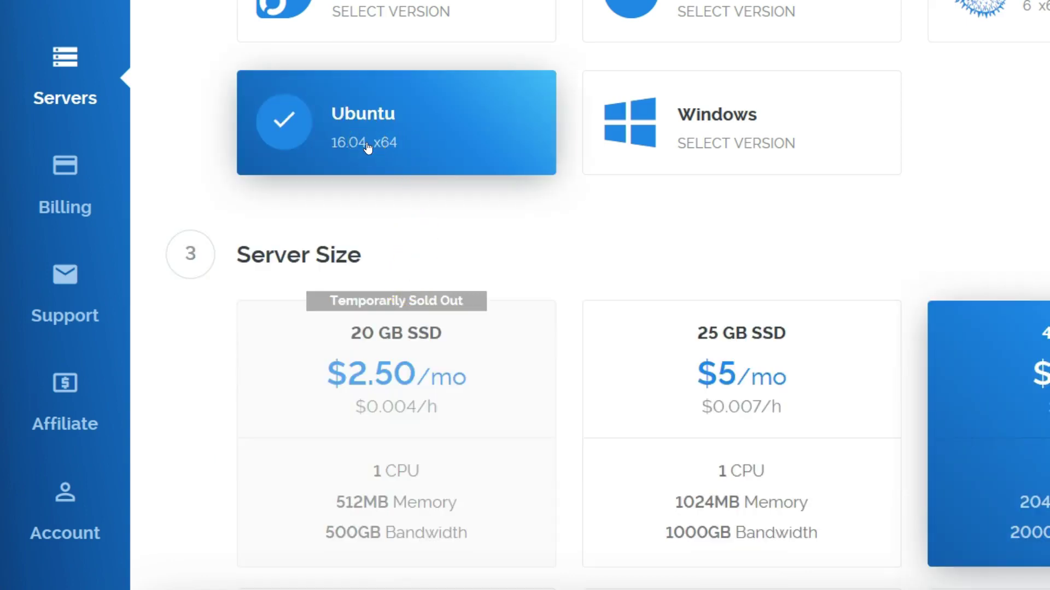
# Choose the 25 GB SSD $5/mo server size and enable IPv6
pyautogui.scroll(-2, 389, 147)
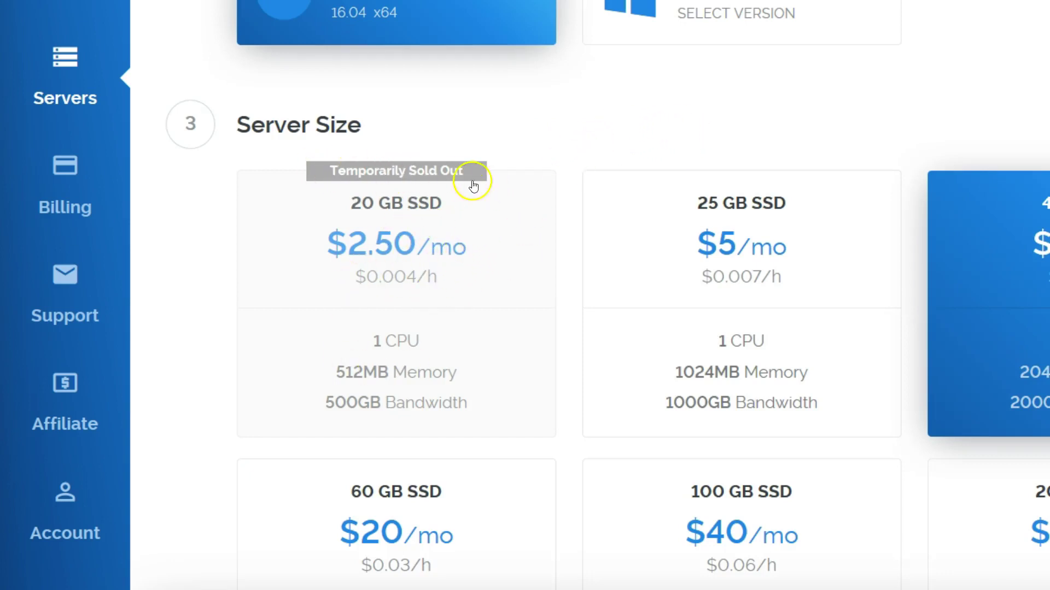
pyautogui.click(824, 326)
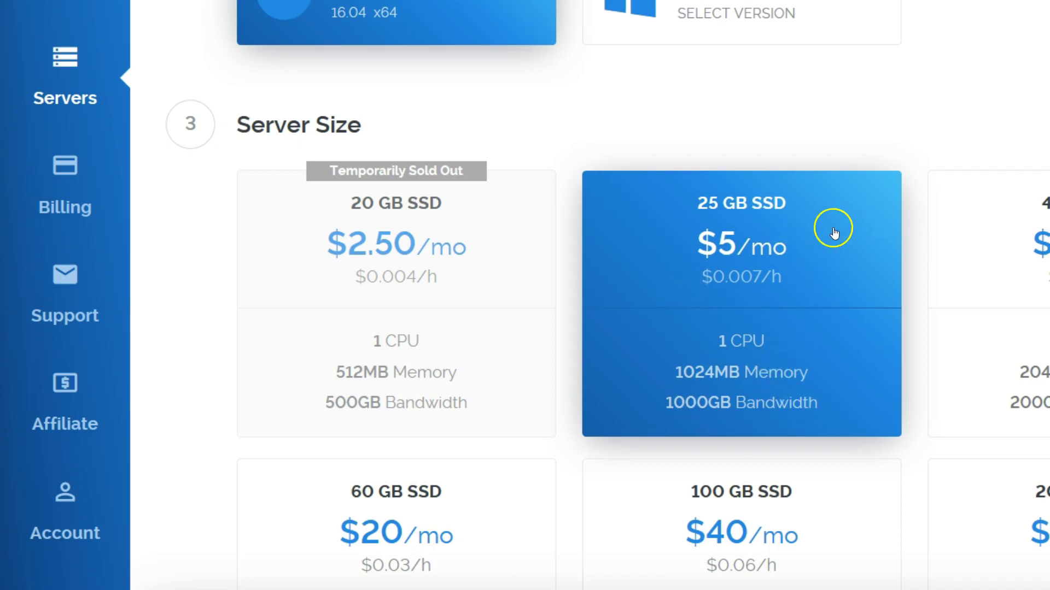
pyautogui.scroll(-10, 862, 253)
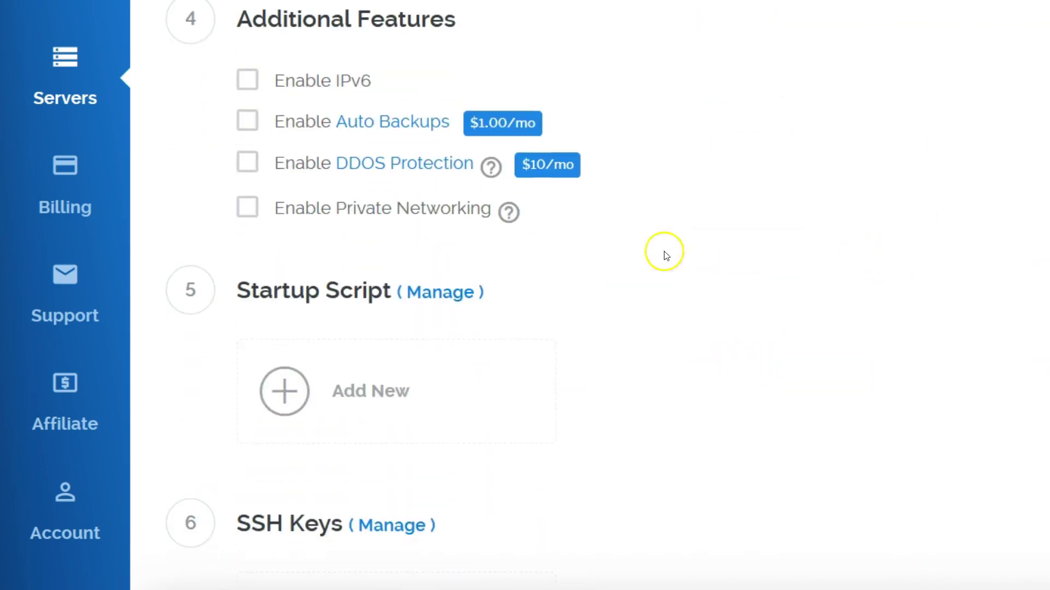
pyautogui.click(331, 88)
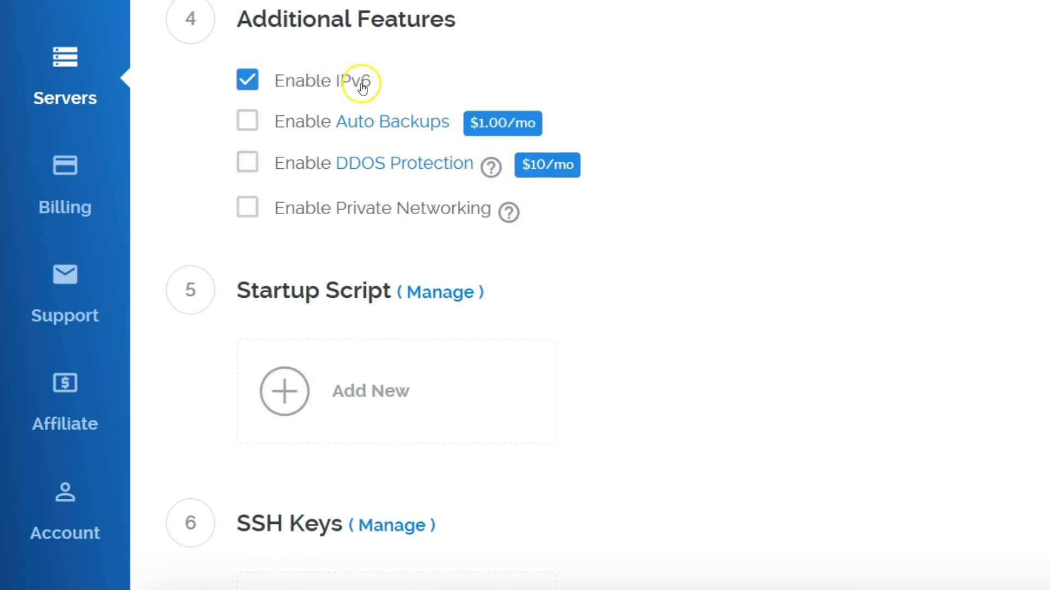
pyautogui.scroll(-4, 629, 241)
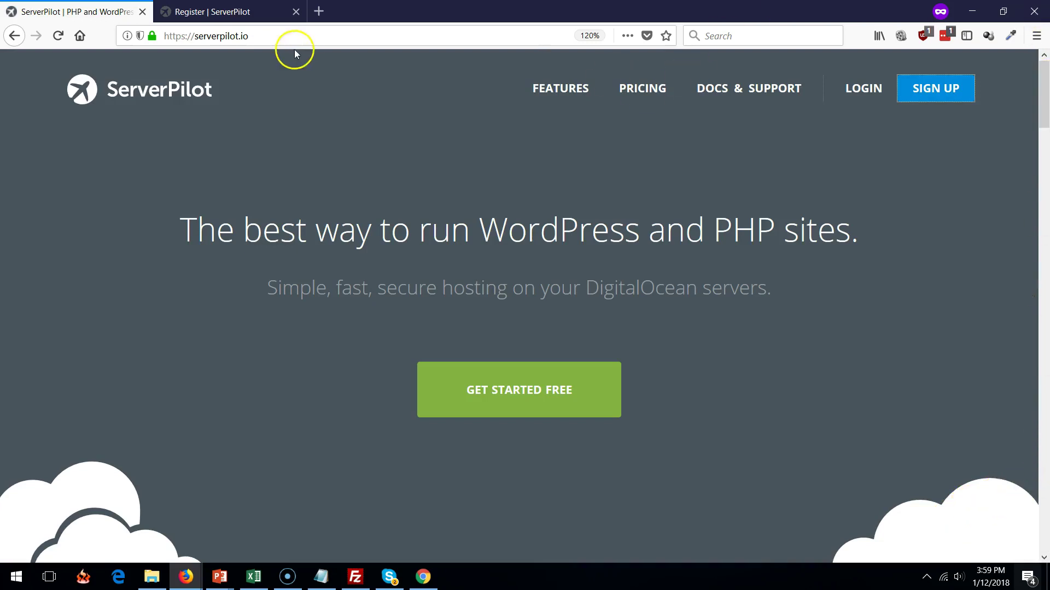
# Open ServerPilot's email-and-password sign-up form
pyautogui.click(906, 95)
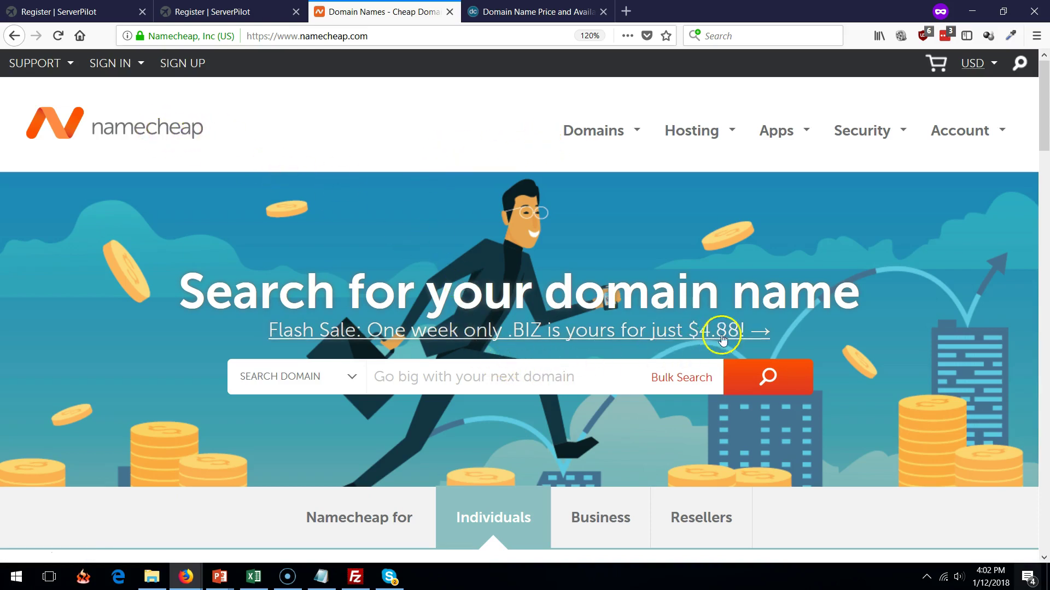
# Go to the domcomp registrar price comparison and focus its domain search box
pyautogui.click(542, 9)
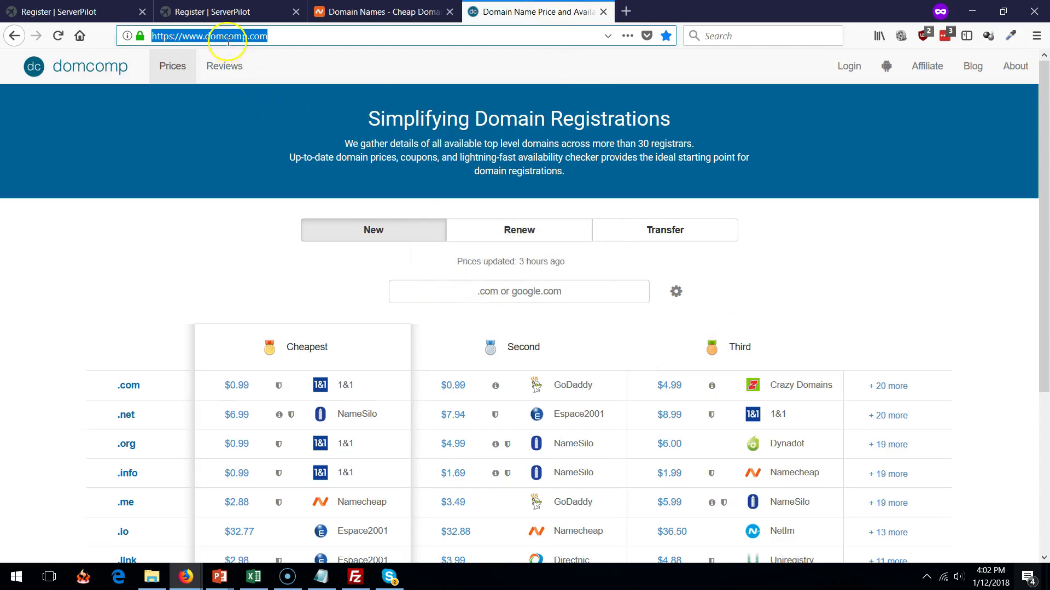
pyautogui.click(469, 295)
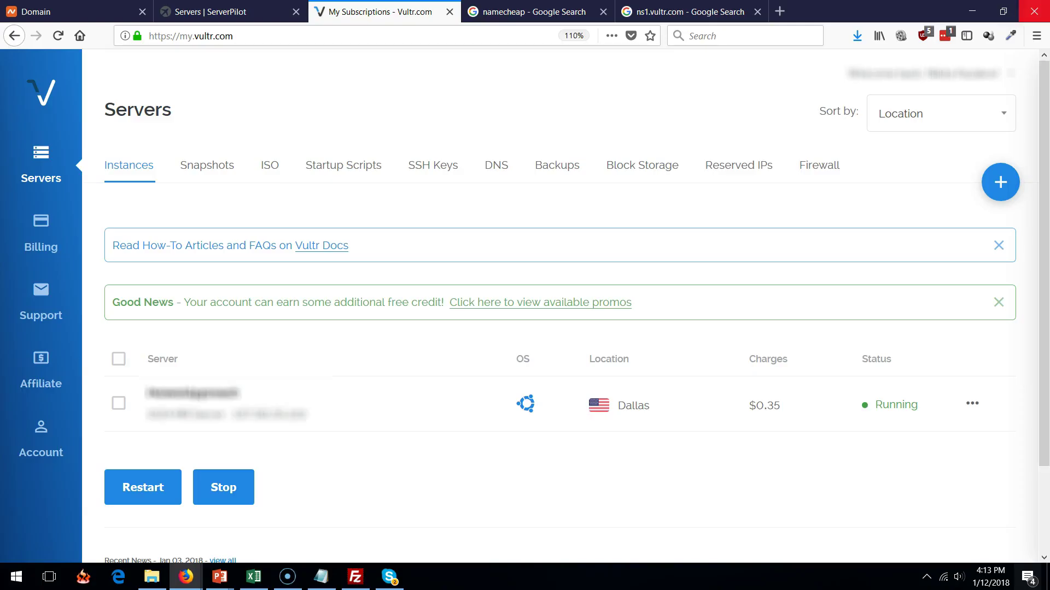
# Open Vultr's DNS page and select the ns1.vultr.com name server to copy
pyautogui.click(495, 174)
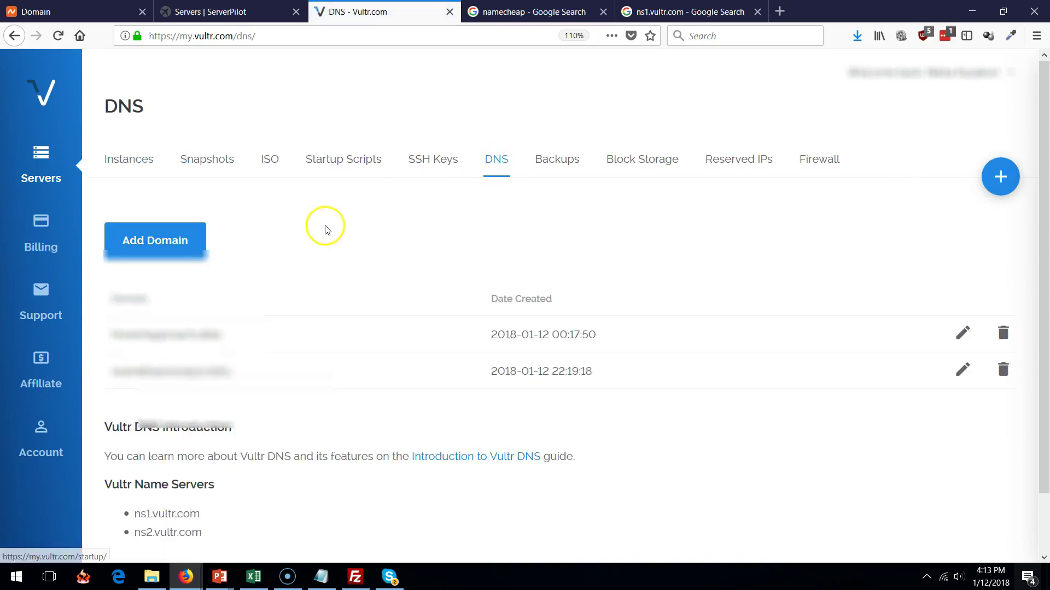
pyautogui.scroll(-2, 191, 427)
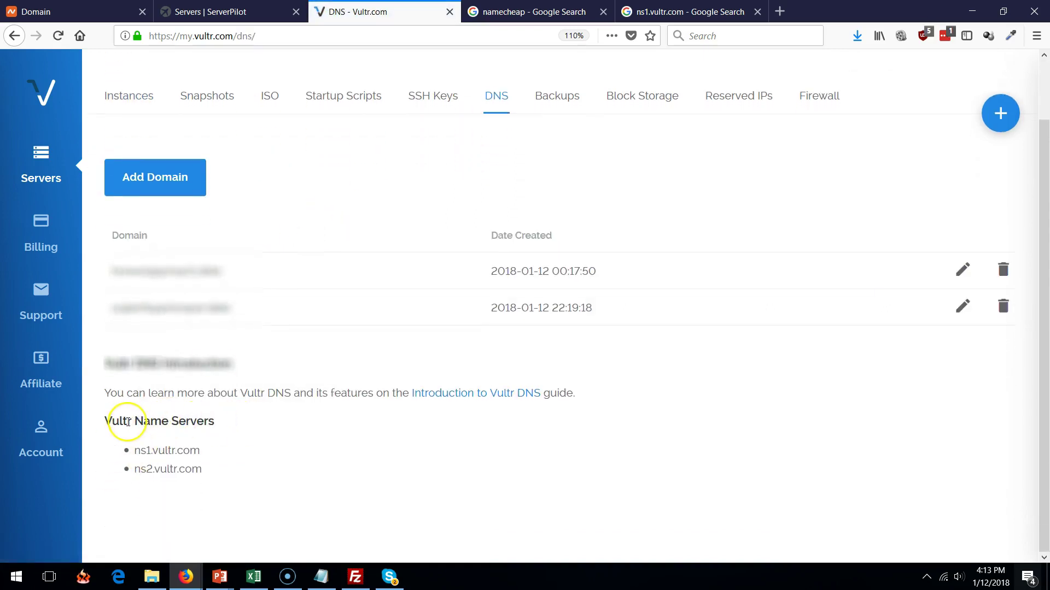
pyautogui.moveTo(197, 456); pyautogui.dragTo(131, 452)
pyautogui.click(145, 455)
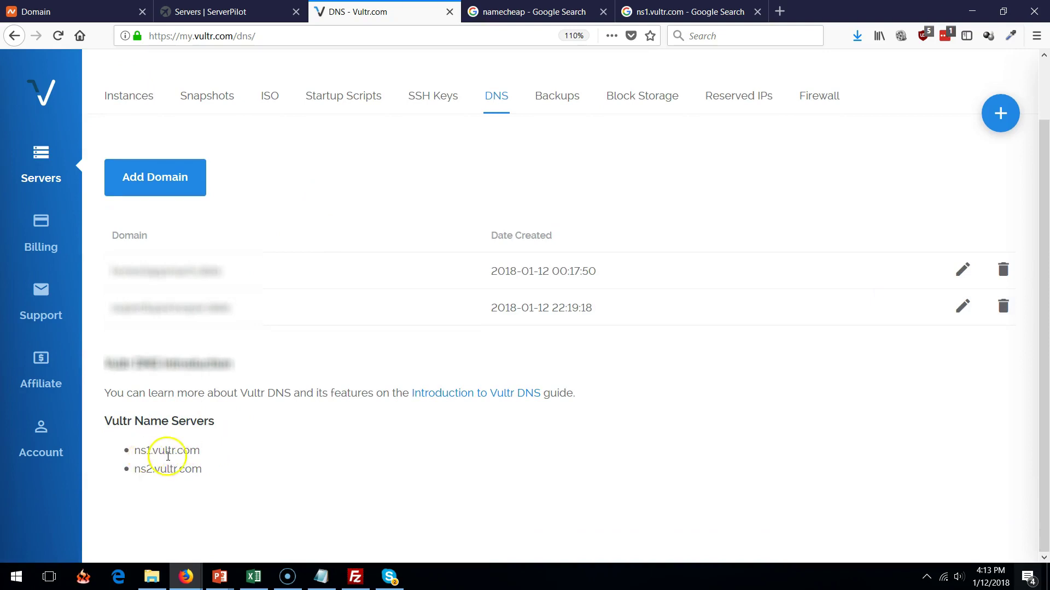
pyautogui.moveTo(222, 464); pyautogui.dragTo(135, 451)
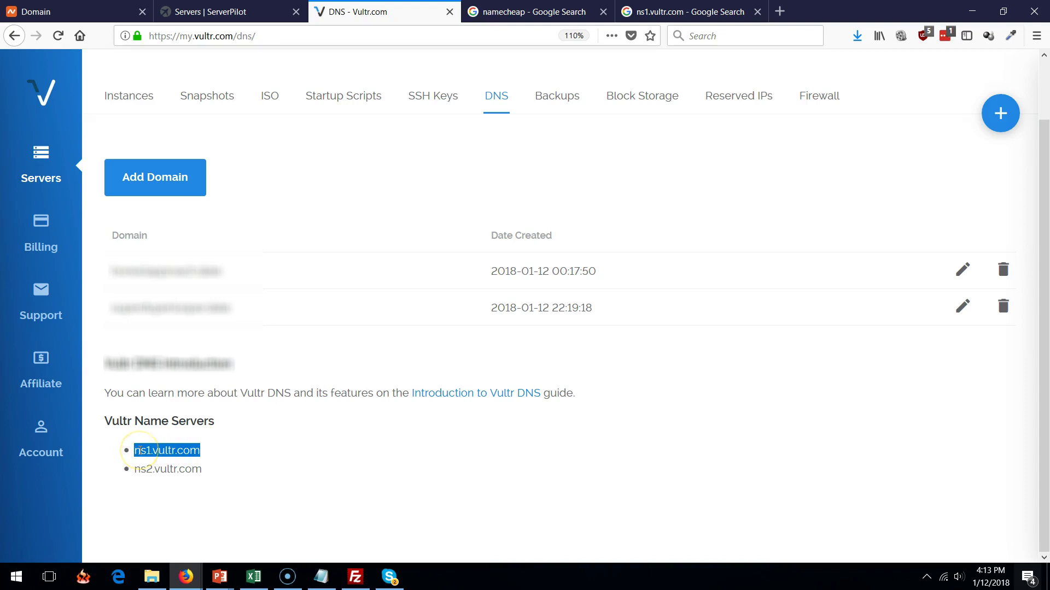
pyautogui.click(82, 12)
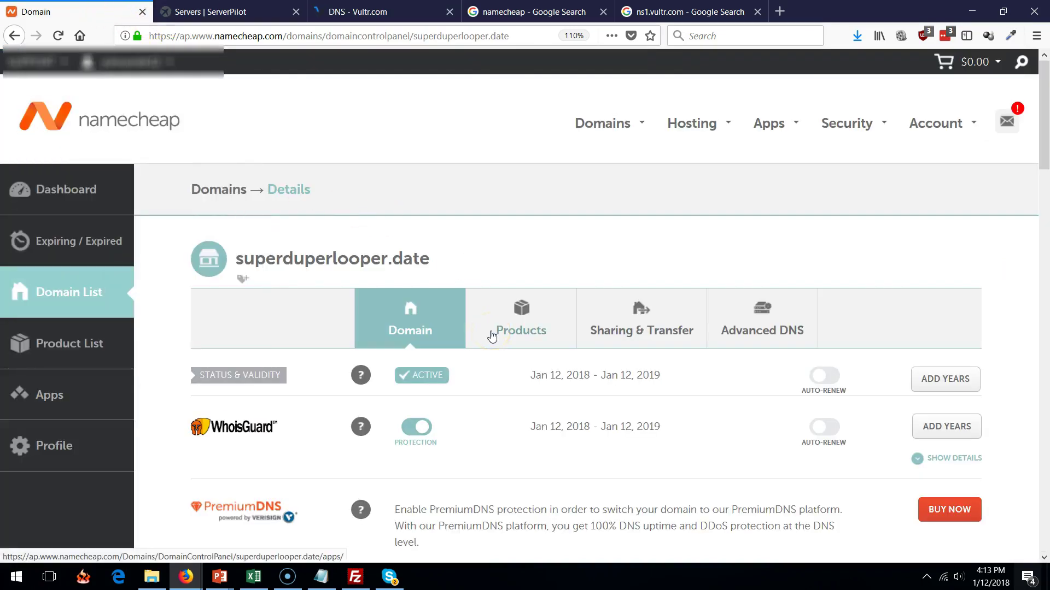
pyautogui.click(536, 310)
pyautogui.scroll(-2, 525, 246)
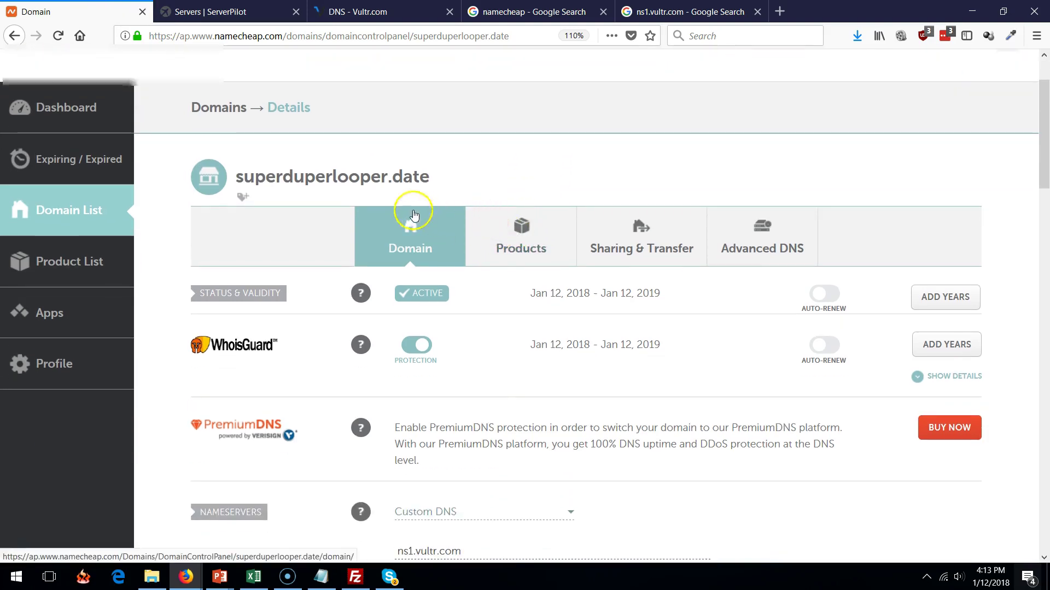
pyautogui.moveTo(239, 181); pyautogui.dragTo(430, 176)
pyautogui.click(437, 175)
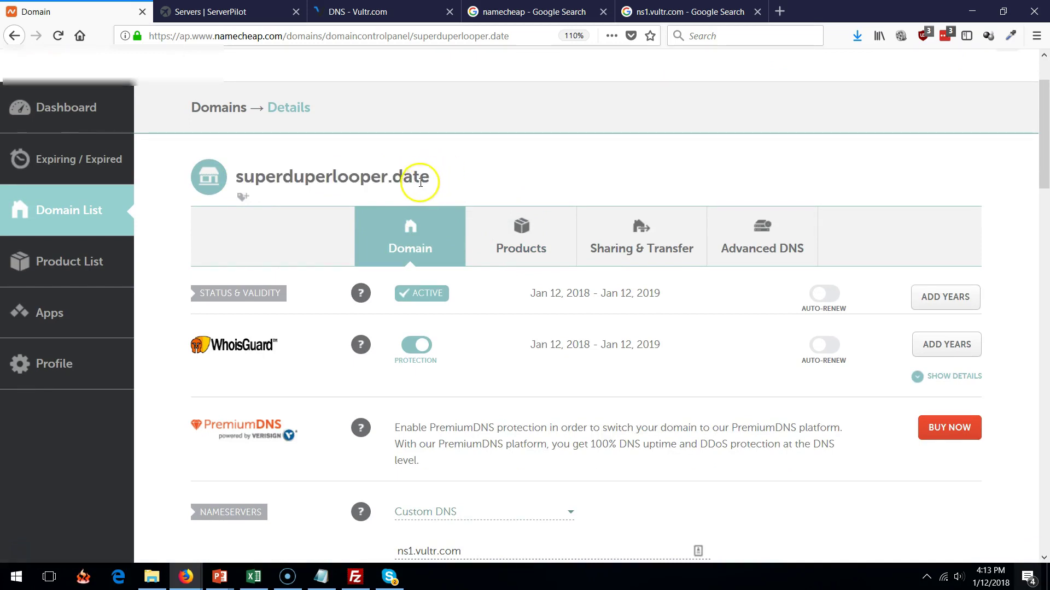
pyautogui.scroll(-3, 483, 201)
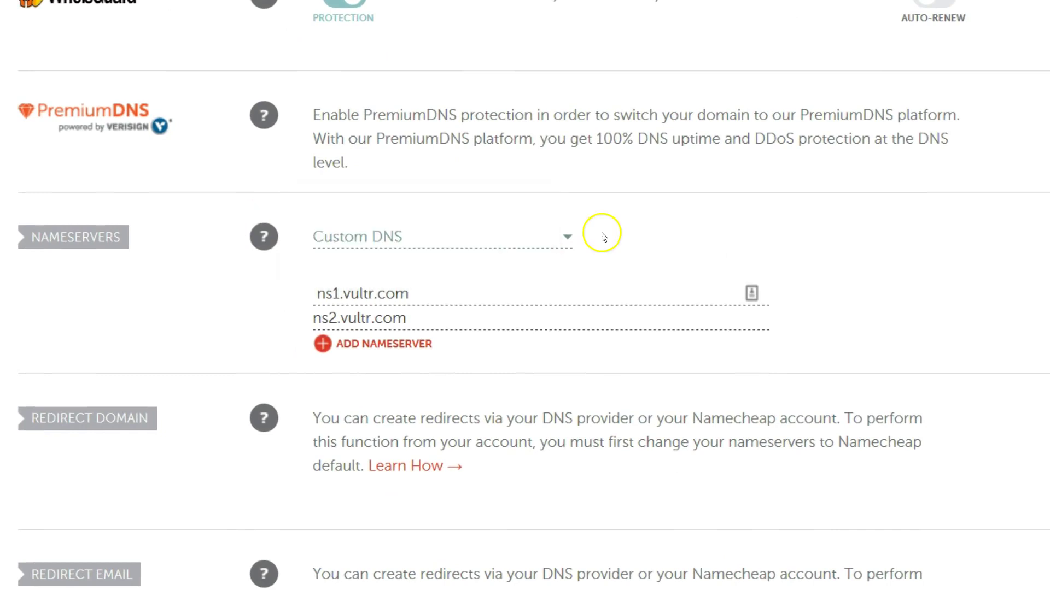
pyautogui.click(575, 242)
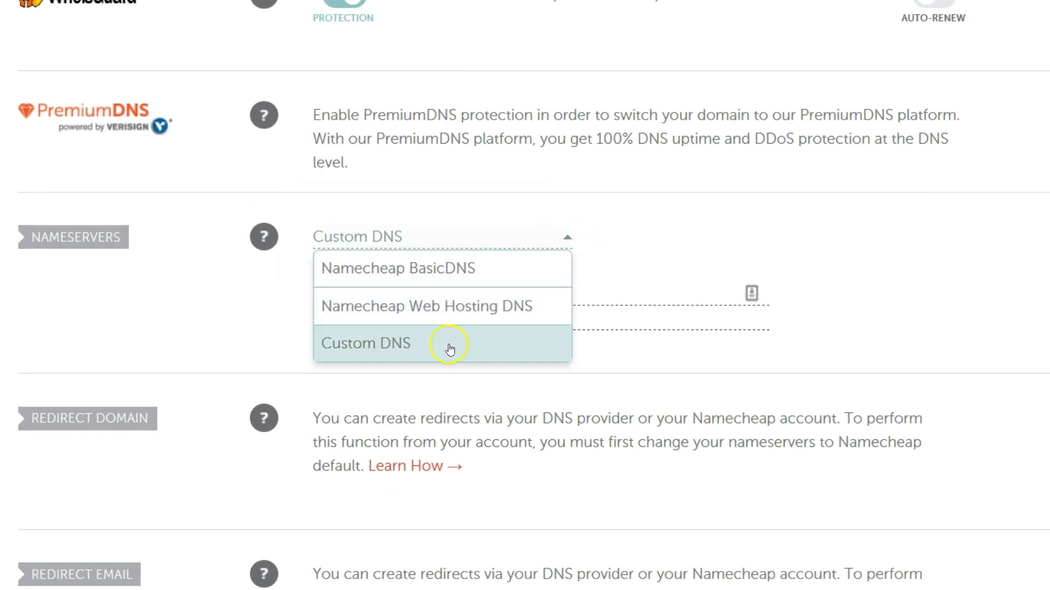
pyautogui.click(1008, 311)
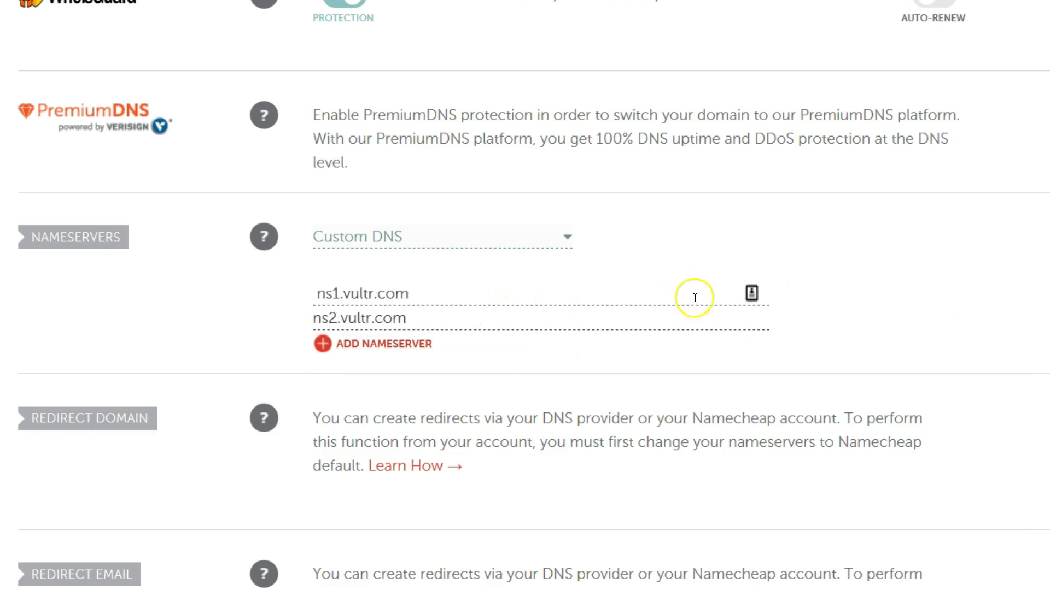
pyautogui.moveTo(454, 295); pyautogui.dragTo(250, 293)
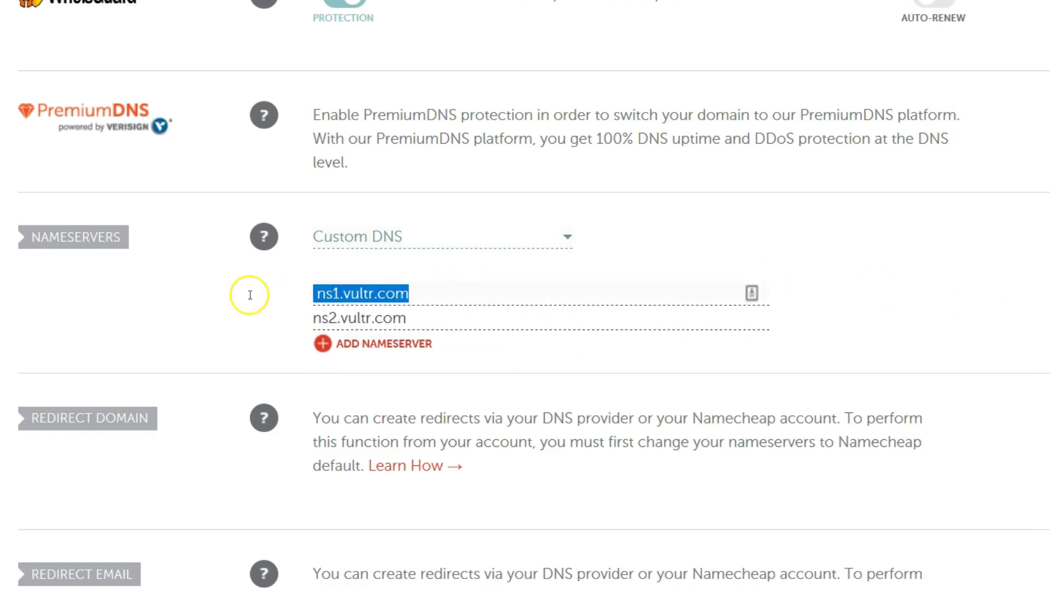
pyautogui.click(431, 309)
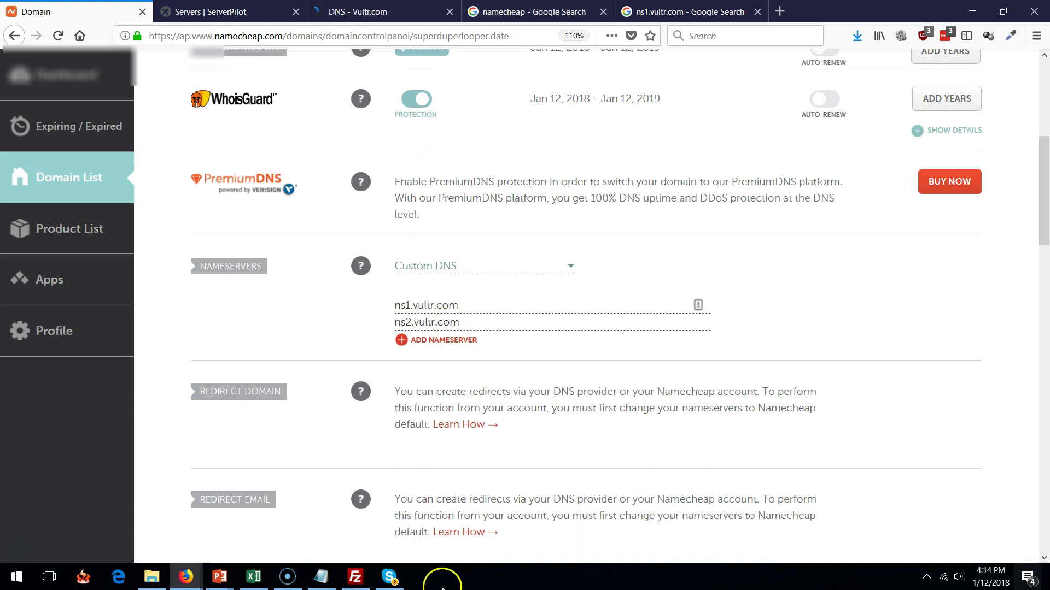
# Copy the server's IP address from the Vultr server dashboard
pyautogui.moveTo(321, 579)
pyautogui.hotkey('ctrl', 'Tab')
pyautogui.hotkey('ctrl', 'Tab')
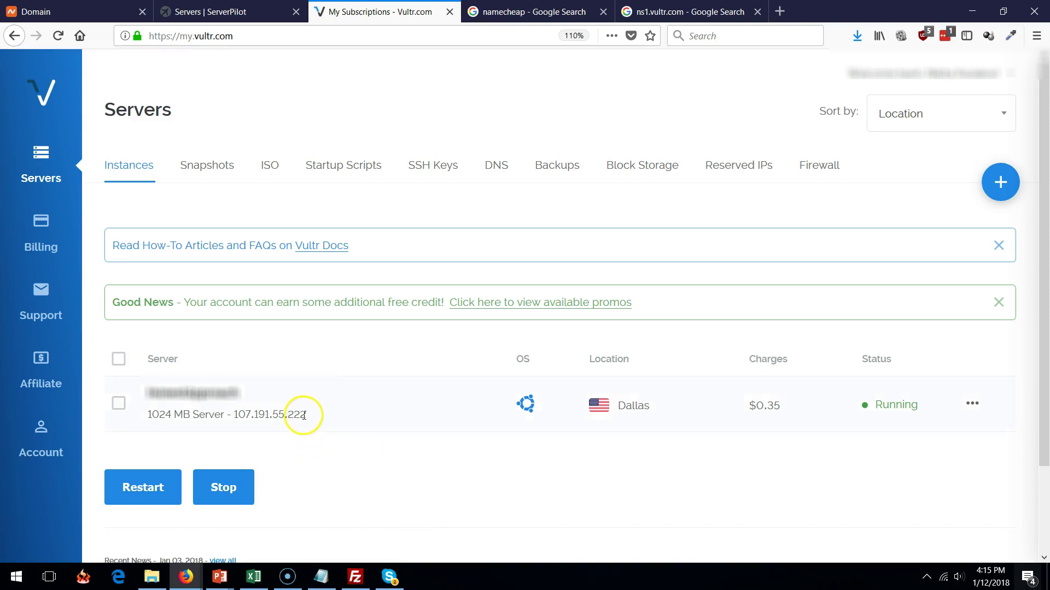
pyautogui.moveTo(304, 415); pyautogui.dragTo(236, 417)
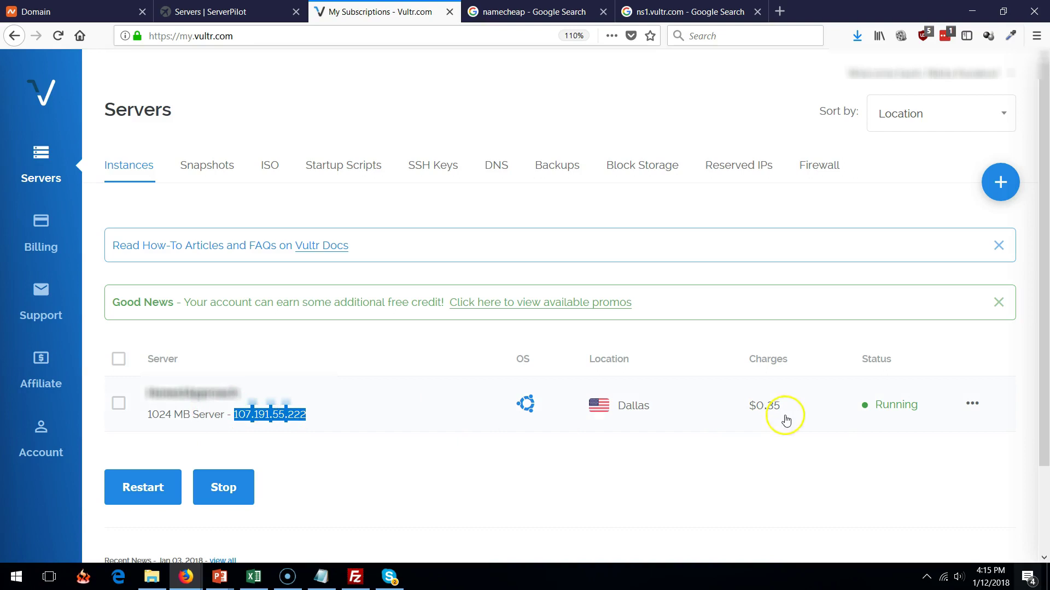
# Add superduperlooper.date to Vultr DNS with the server IP as default address
pyautogui.click(504, 171)
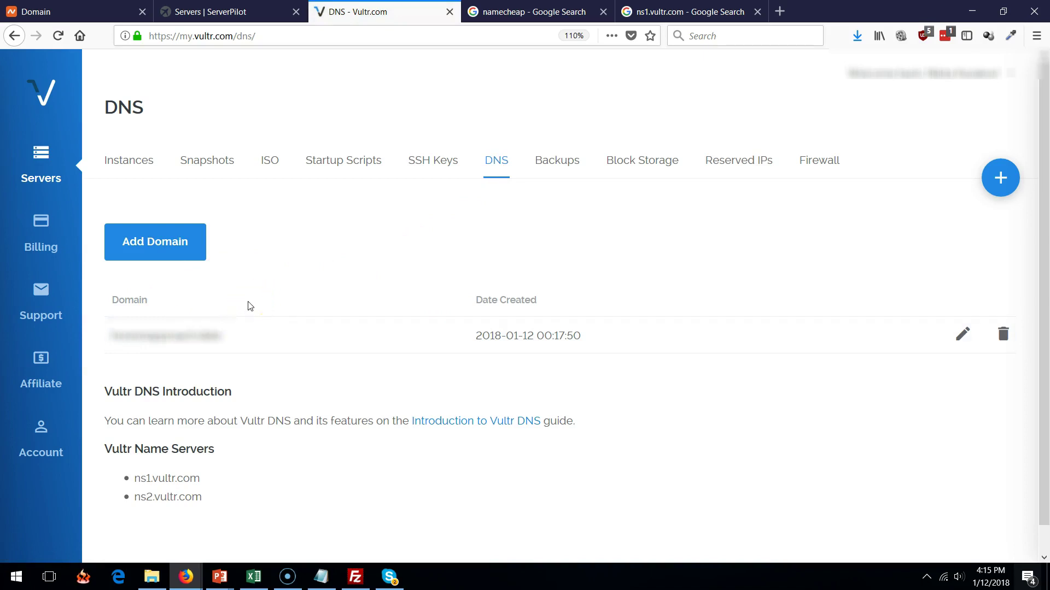
pyautogui.click(153, 256)
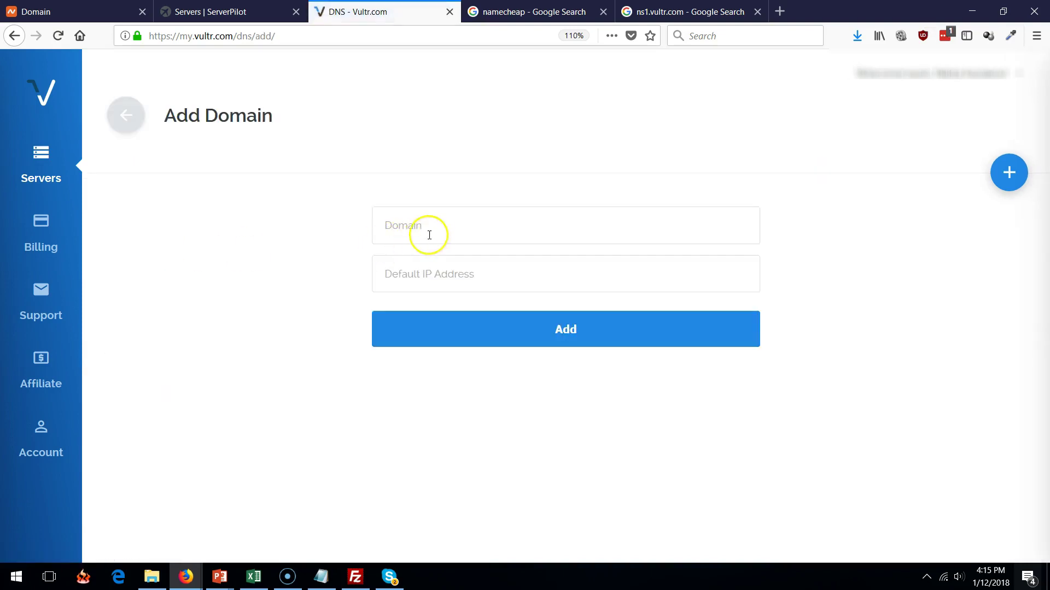
pyautogui.click(439, 232)
pyautogui.click(444, 278)
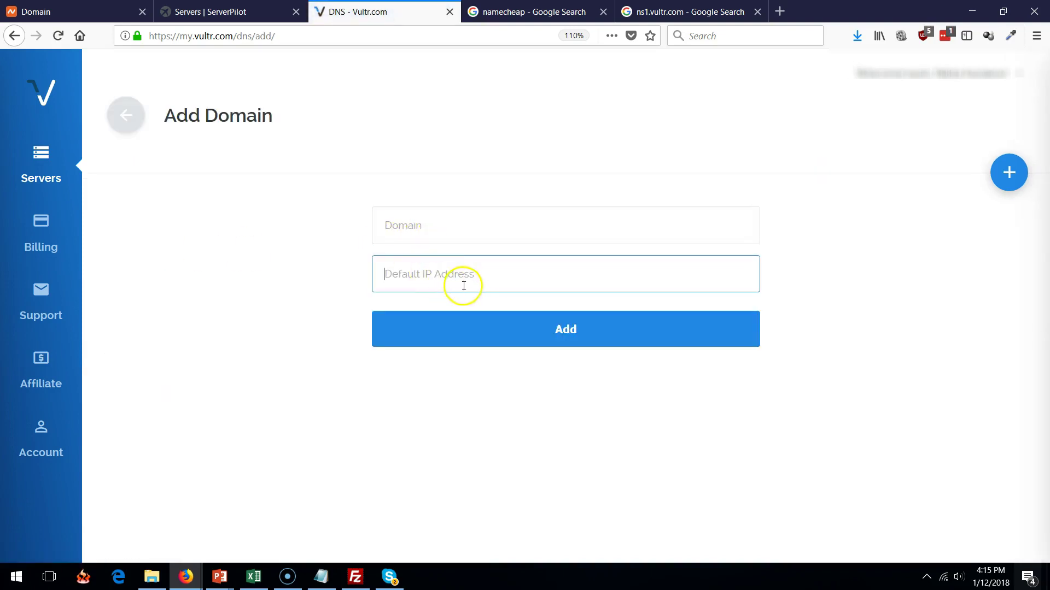
pyautogui.click(464, 285)
pyautogui.click(450, 235)
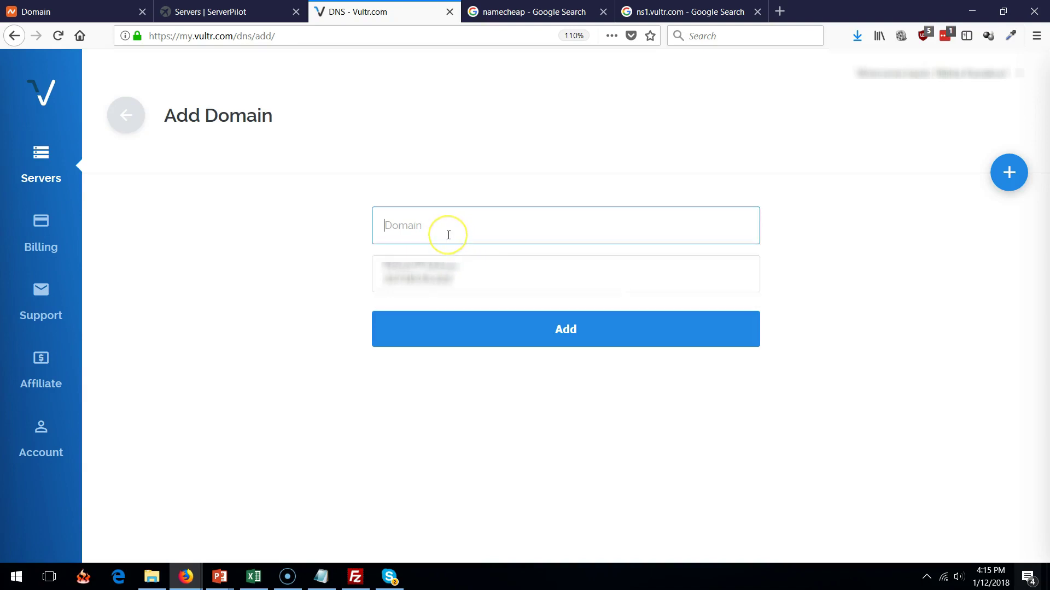
pyautogui.write('superduperlooper.date')
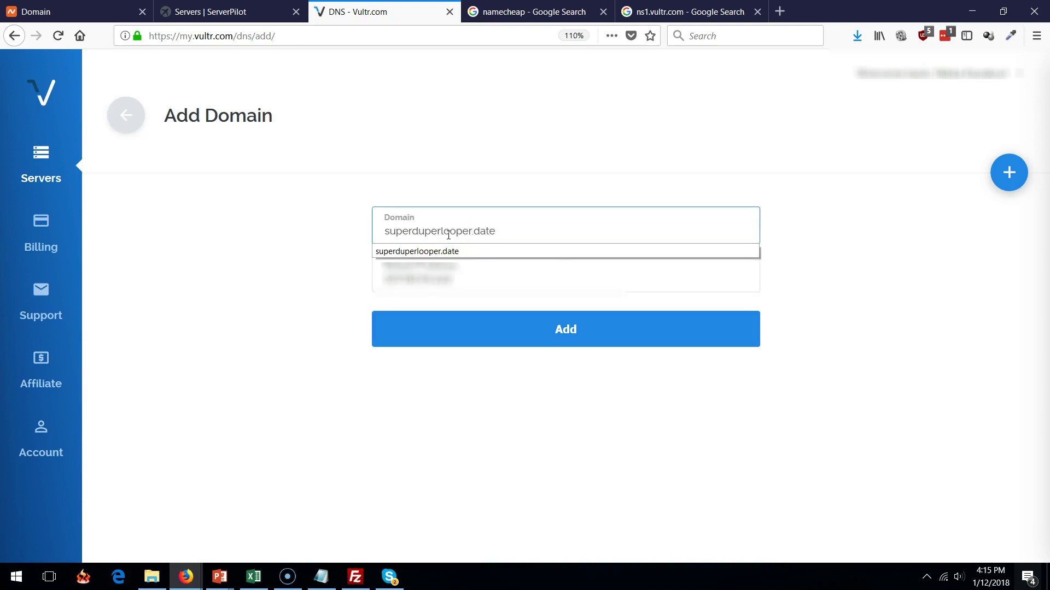
pyautogui.click(261, 246)
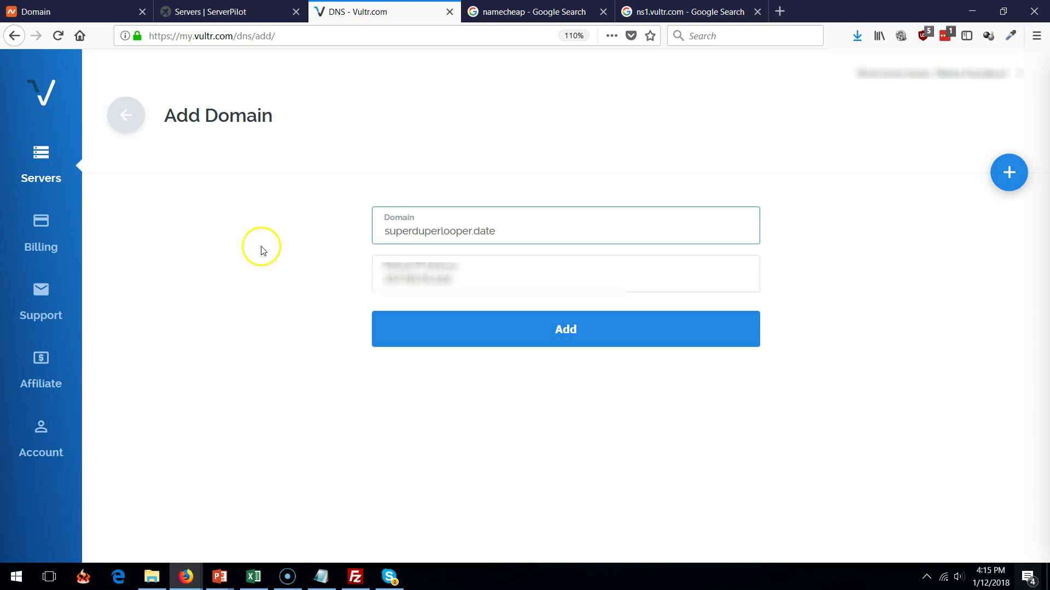
pyautogui.click(604, 328)
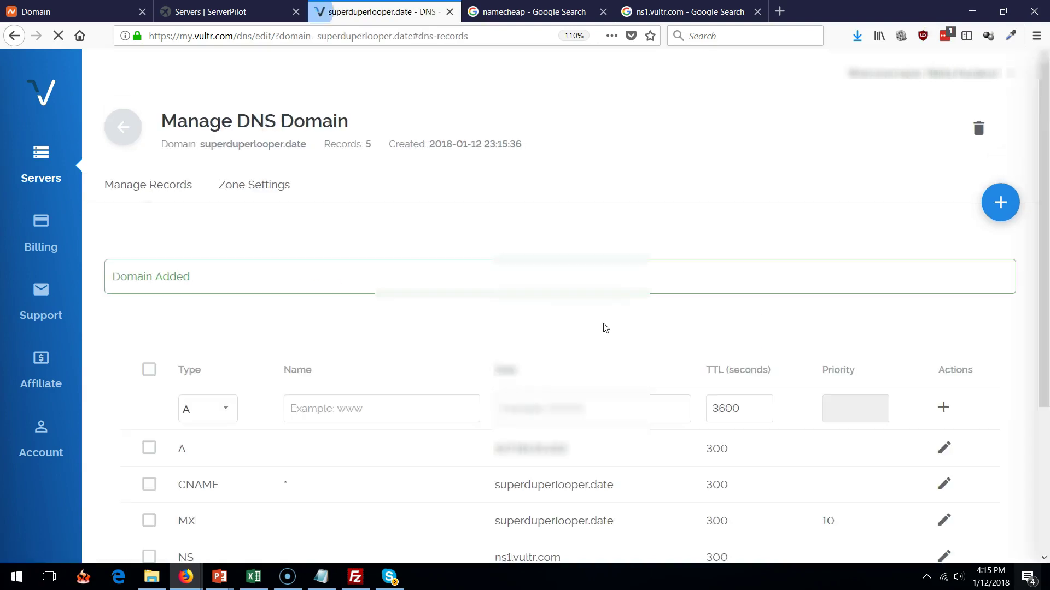
# Scroll through the superduperlooper.date DNS records
pyautogui.scroll(-3, 618, 326)
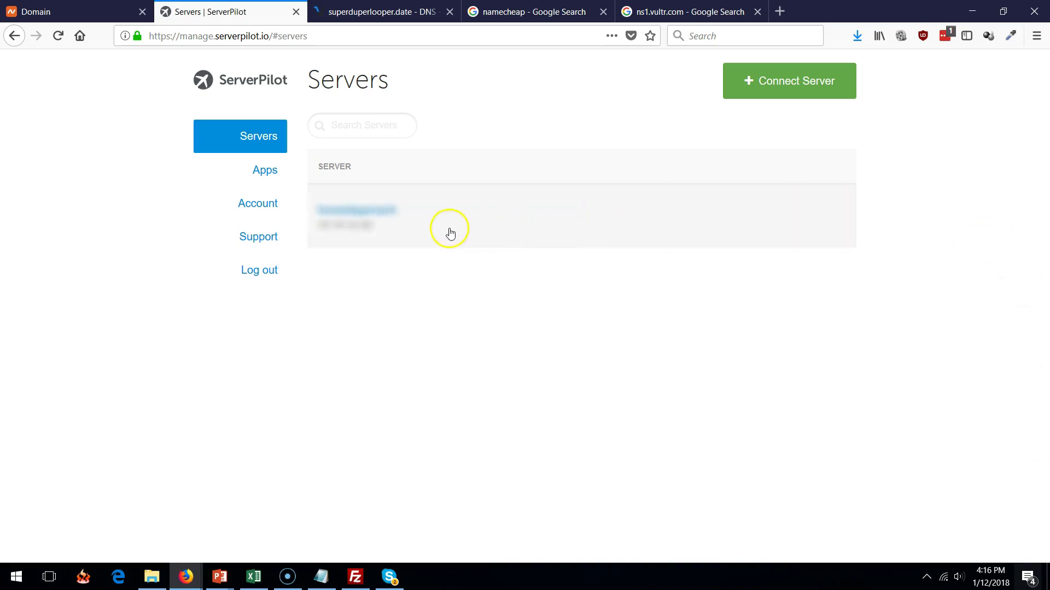
# Open the server's Apps list and start a new app
pyautogui.click(367, 233)
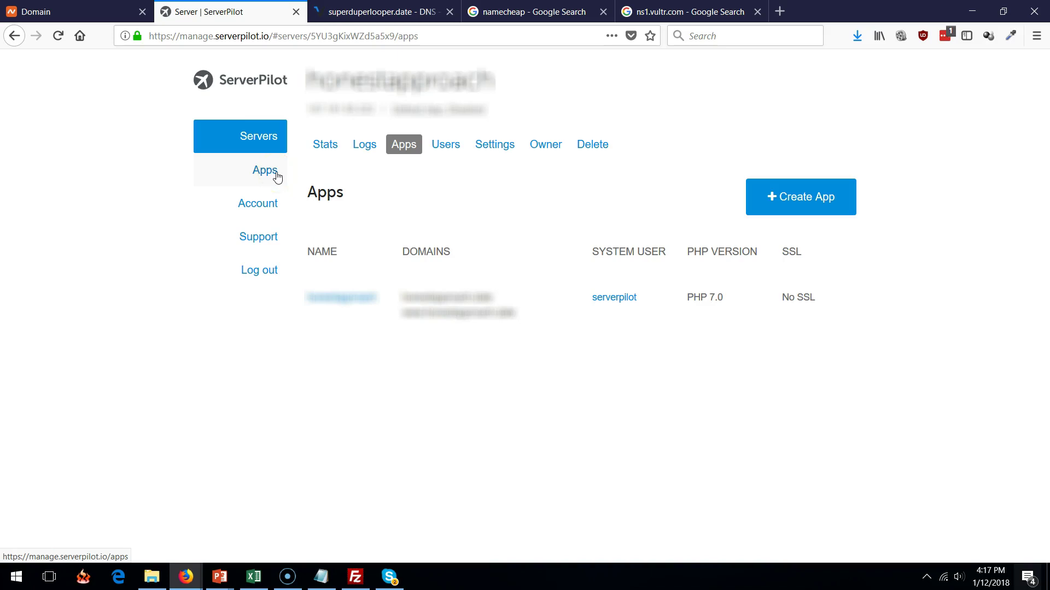
pyautogui.click(265, 171)
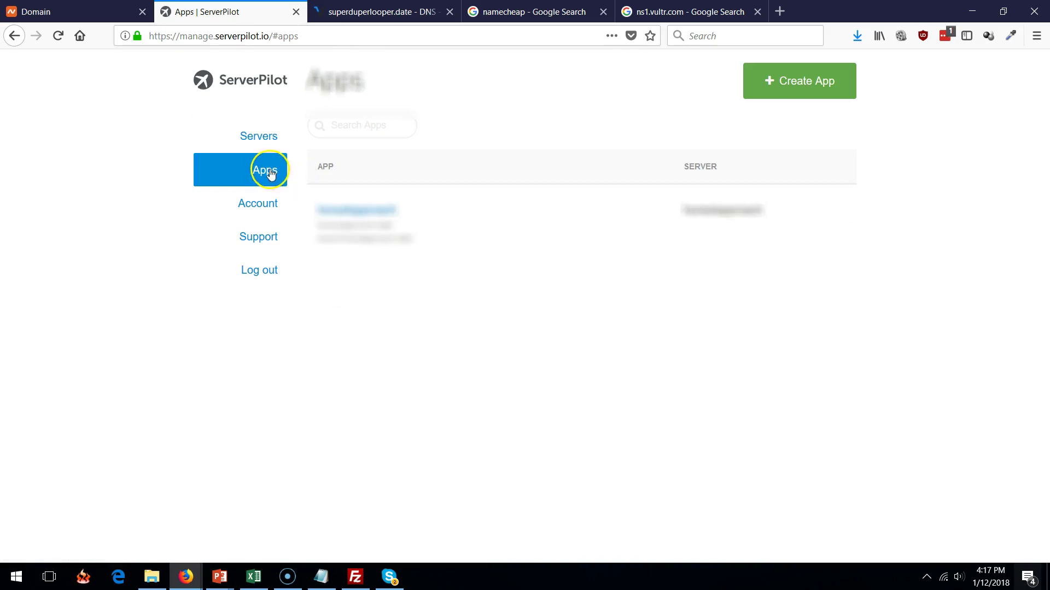
pyautogui.click(770, 94)
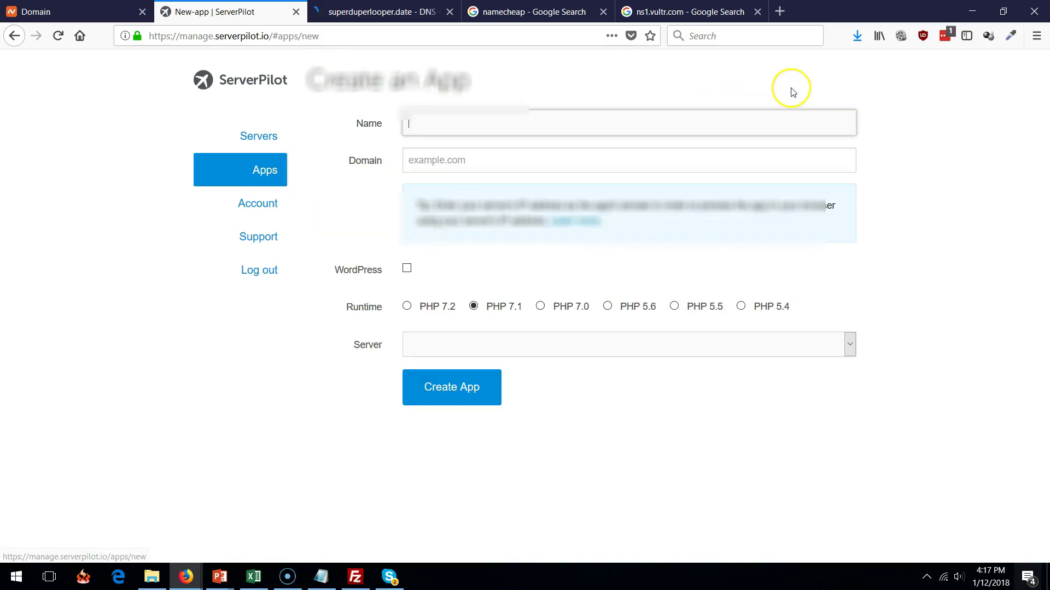
# Enter superduperlooper as the app name and superduperlooper.date as its domain
pyautogui.click(416, 129)
pyautogui.write('superduperlooper')
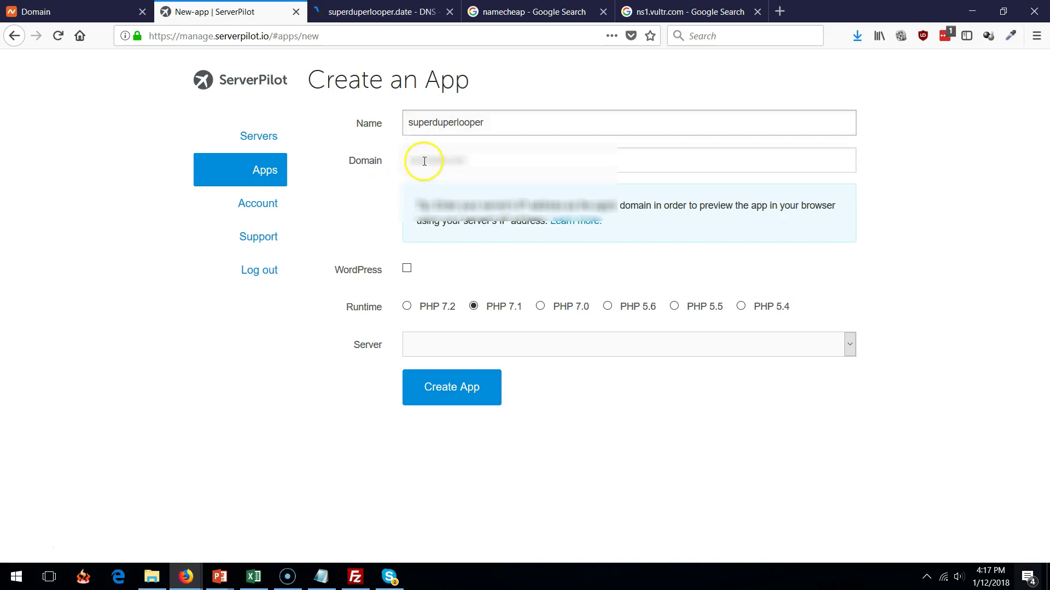
pyautogui.moveTo(483, 122); pyautogui.dragTo(385, 125)
pyautogui.hotkey('ctrl', 'c')
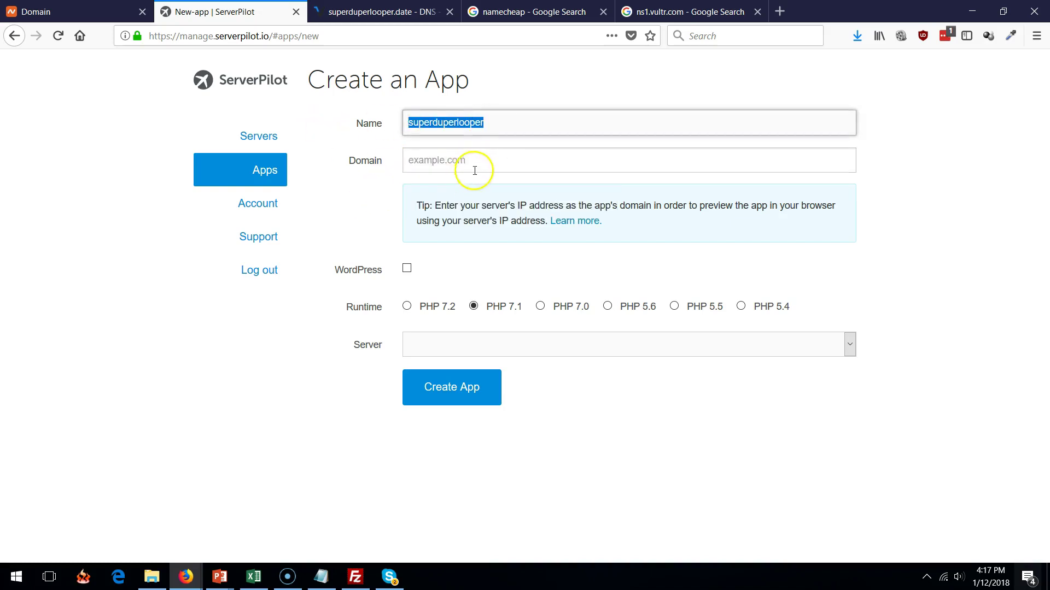
pyautogui.click(474, 164)
pyautogui.hotkey('ctrl', 'v')
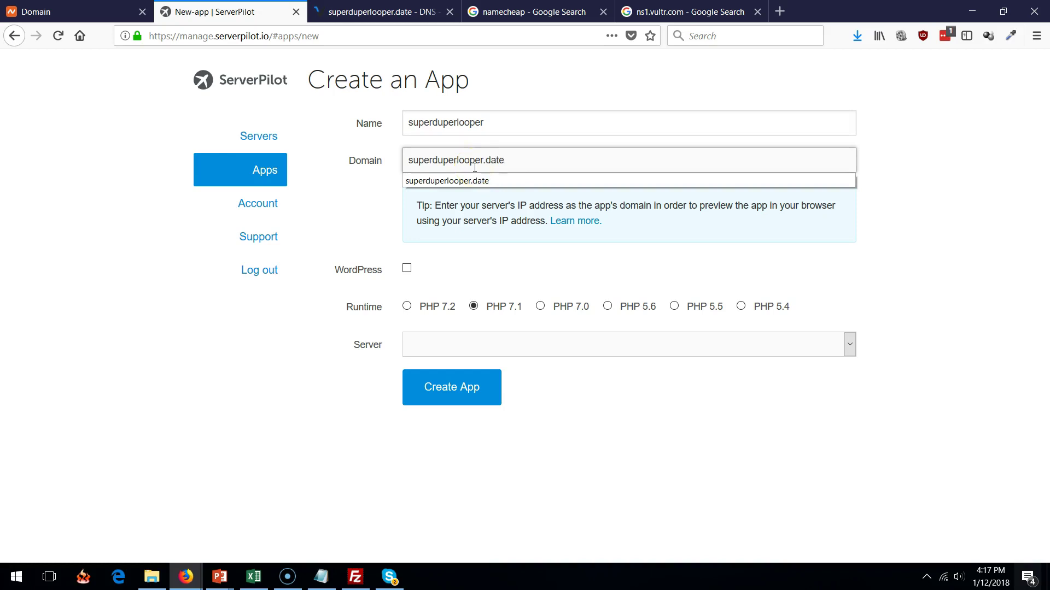
pyautogui.click(897, 234)
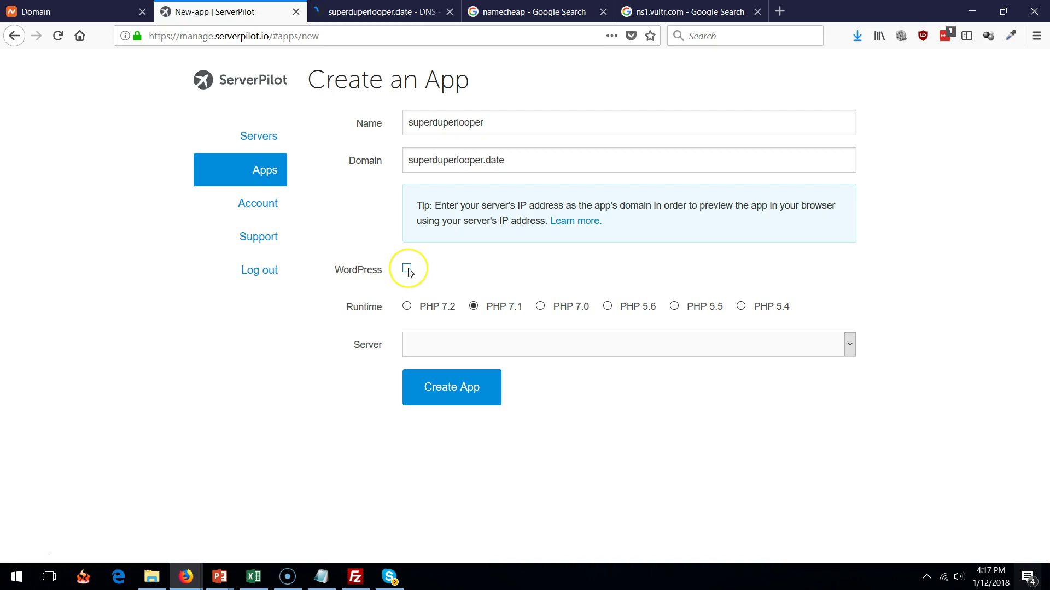
# Enable WordPress, set the site title to superduperlooper and fill in the admin username
pyautogui.click(407, 269)
pyautogui.click(524, 310)
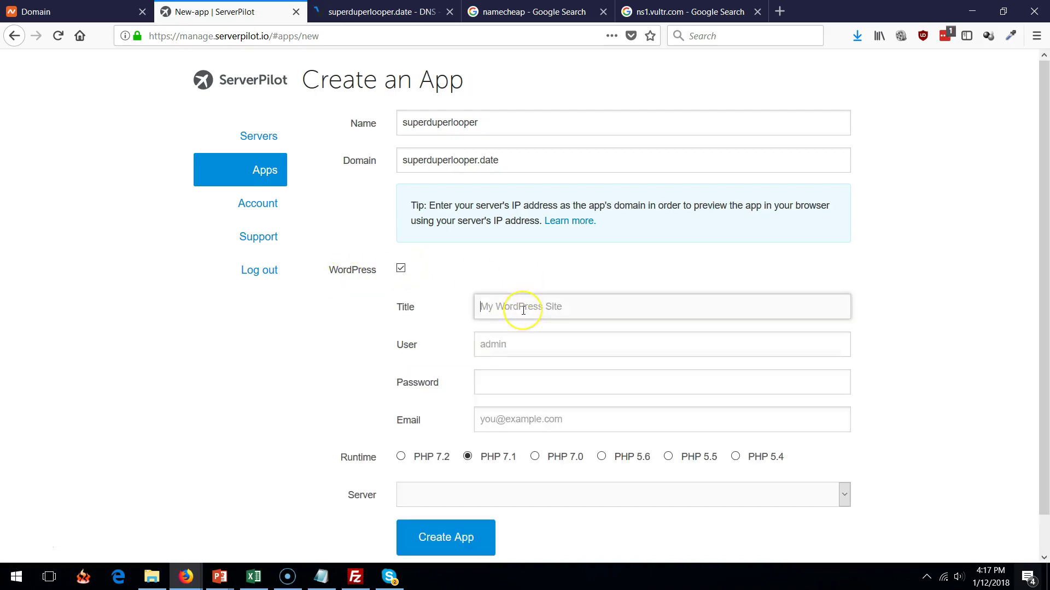
pyautogui.doubleClick(509, 121)
pyautogui.hotkey('ctrl', 'c')
pyautogui.click(555, 312)
pyautogui.hotkey('ctrl', 'v')
pyautogui.click(537, 344)
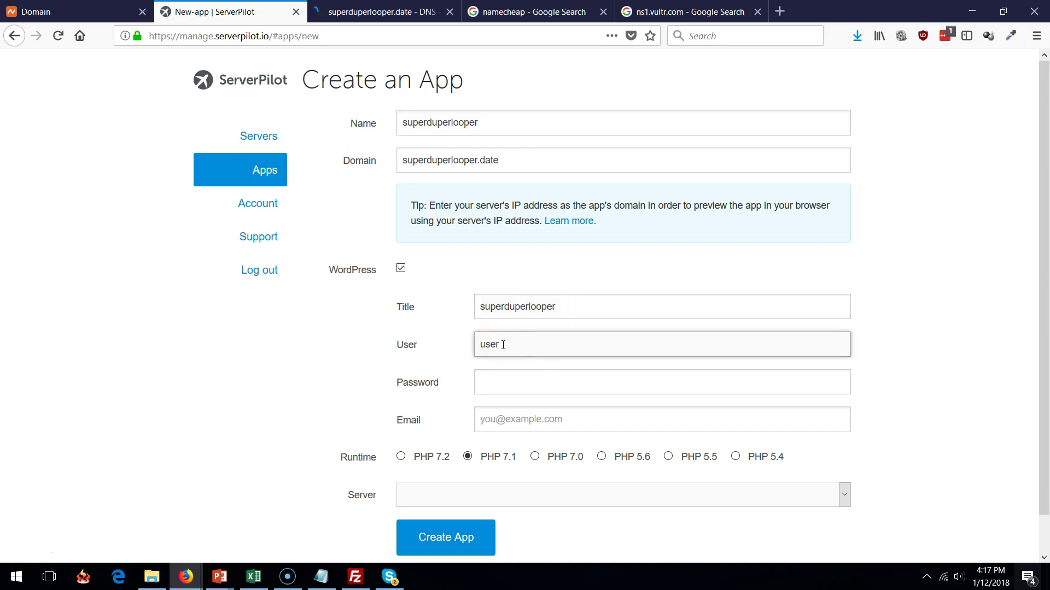
pyautogui.moveTo(503, 344); pyautogui.dragTo(373, 342)
pyautogui.moveTo(553, 344); pyautogui.dragTo(436, 344)
pyautogui.press('Tab')
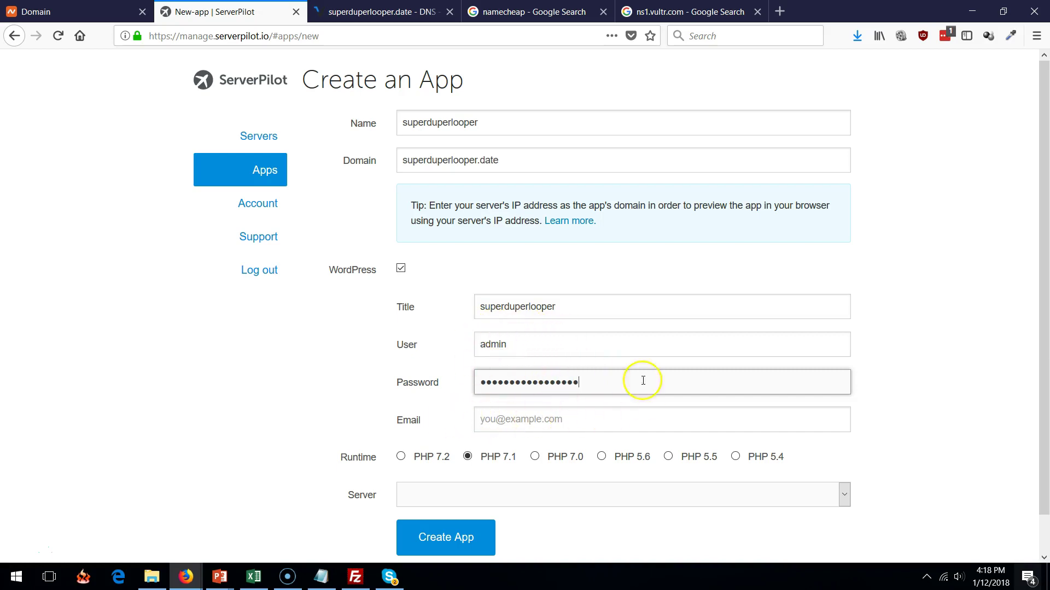
# Enter the WordPress admin's e-mail address
pyautogui.click(550, 424)
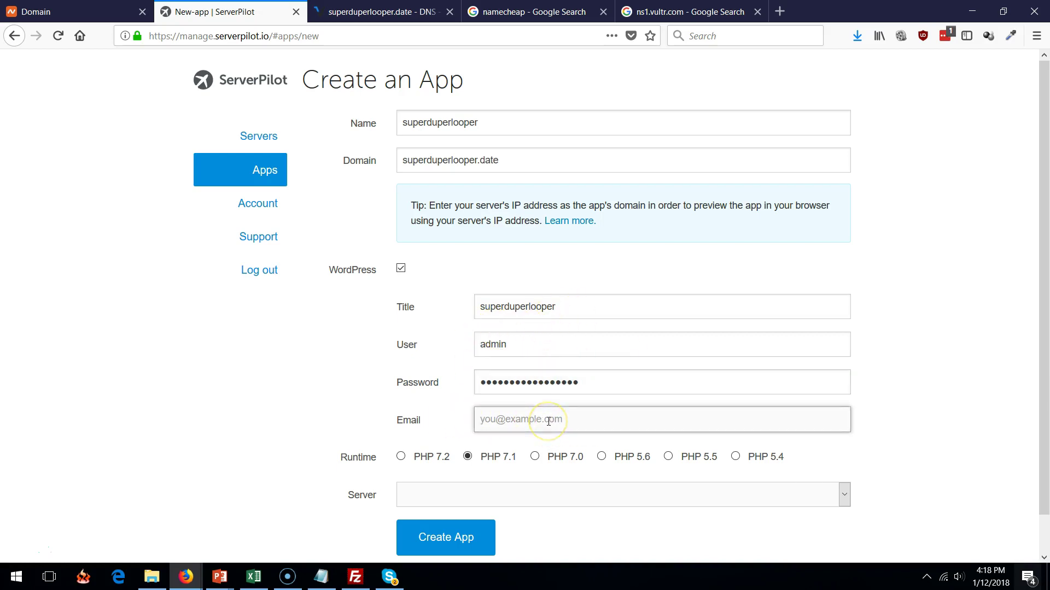
pyautogui.write('adr')
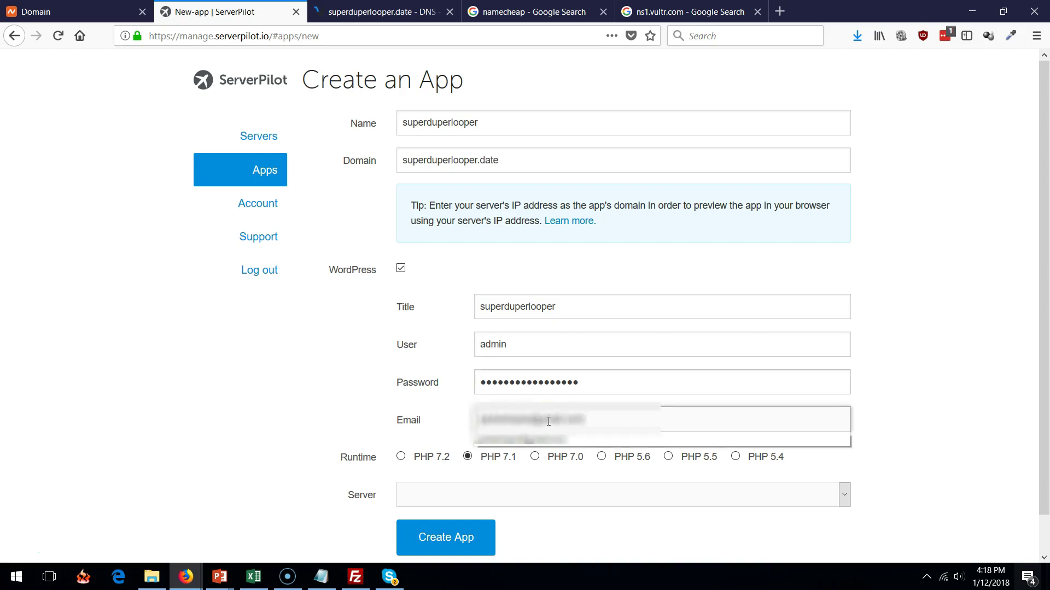
pyautogui.click(422, 404)
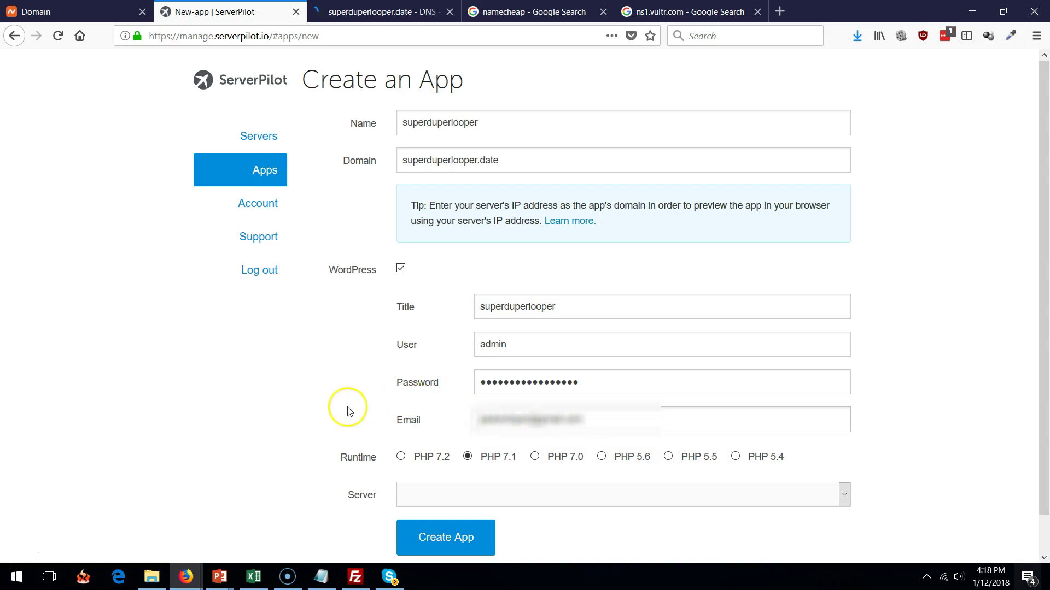
pyautogui.scroll(-1, 350, 407)
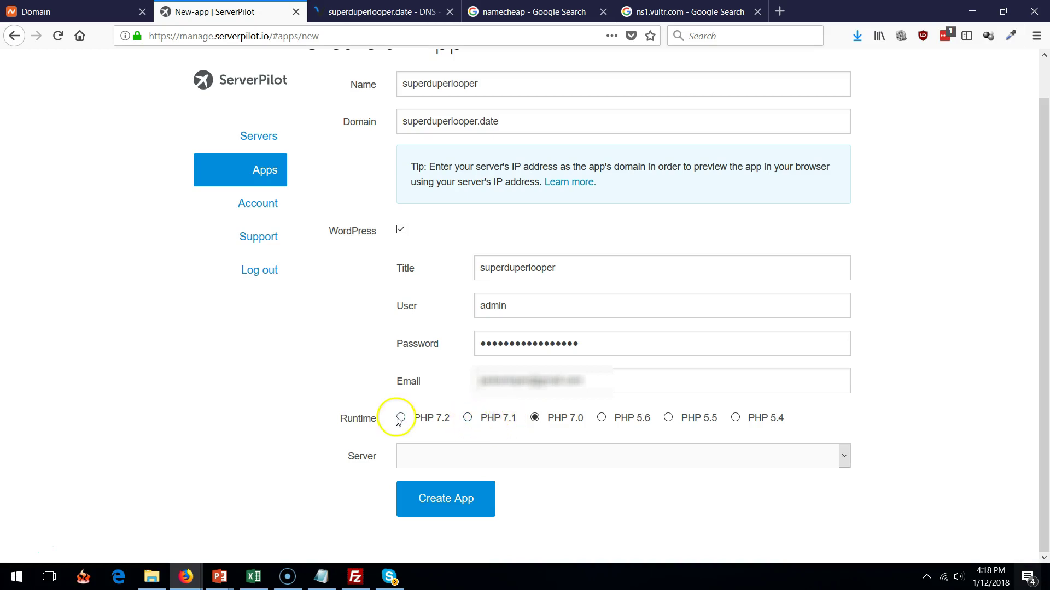
# Choose the hosting server, create the WordPress app and view its domains
pyautogui.click(585, 451)
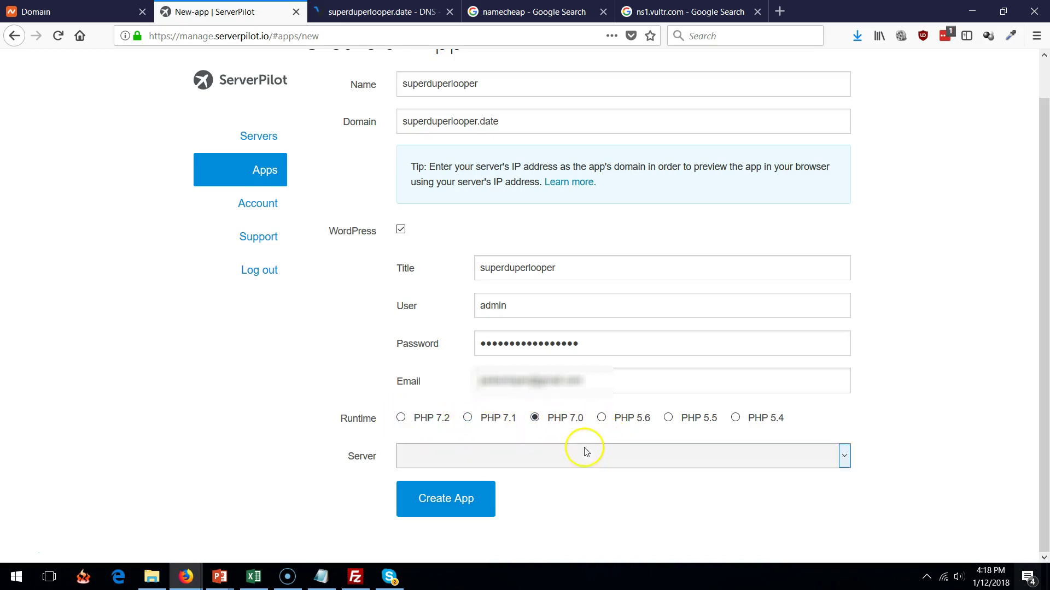
pyautogui.click(487, 492)
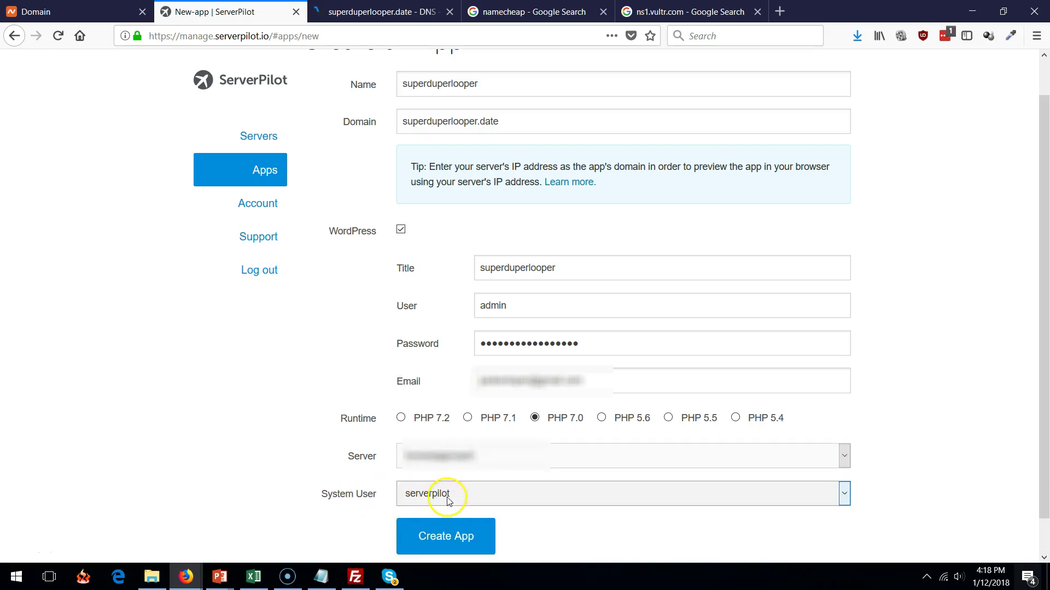
pyautogui.click(449, 542)
pyautogui.click(495, 150)
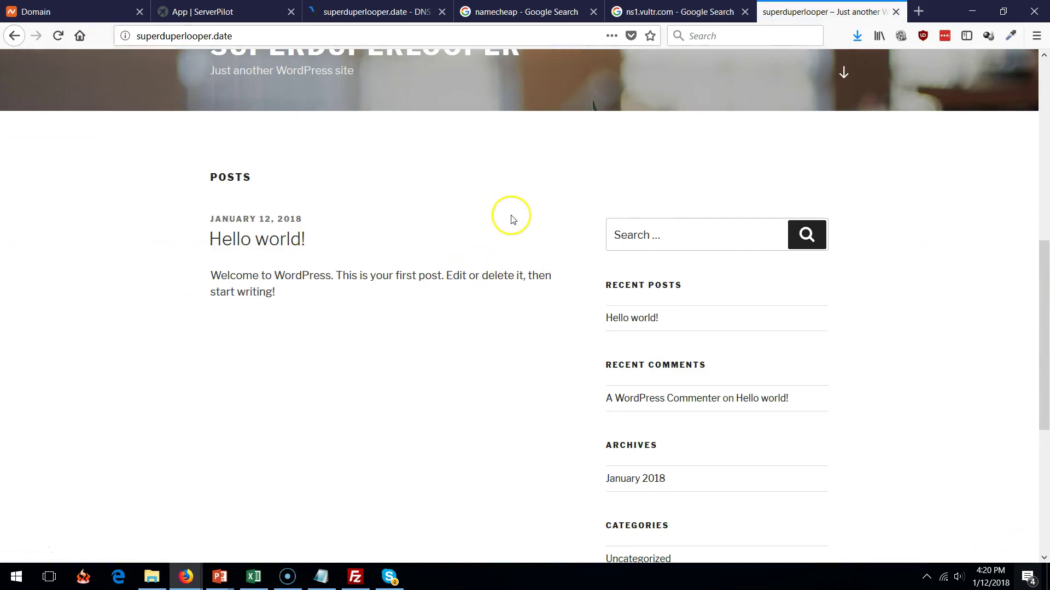
pyautogui.scroll(-4, 547, 229)
# Log in to the superduperlooper.date WordPress admin and open Posts, showing 'Hello world!'
pyautogui.click(616, 334)
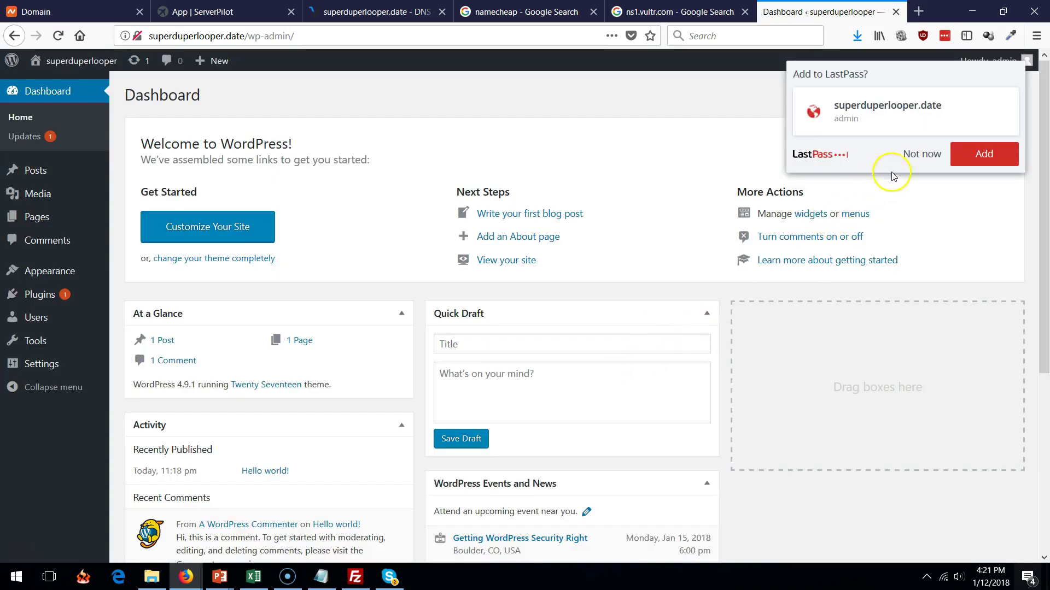
pyautogui.click(910, 156)
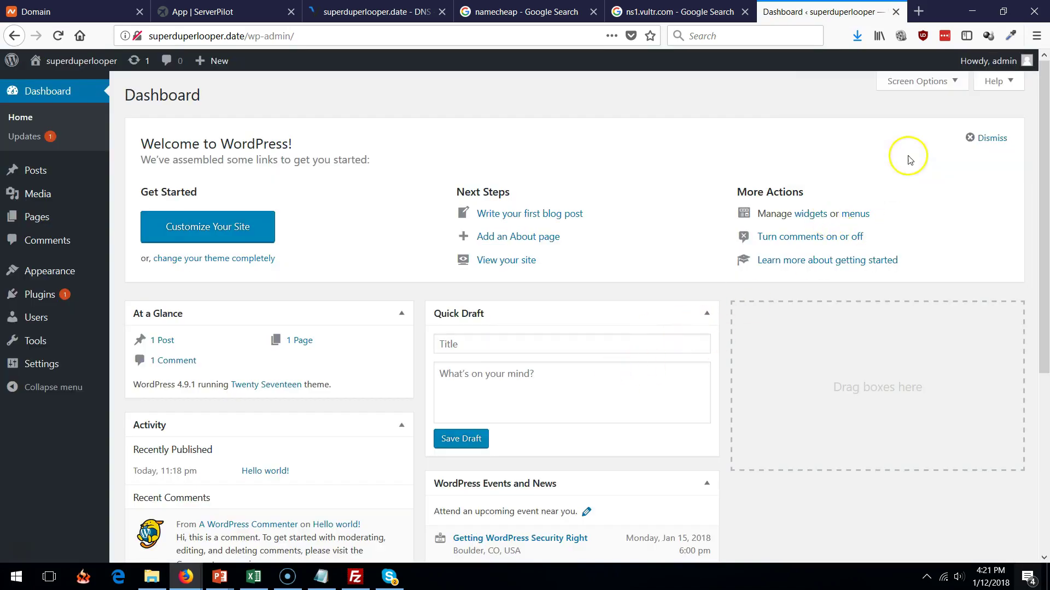
pyautogui.click(41, 170)
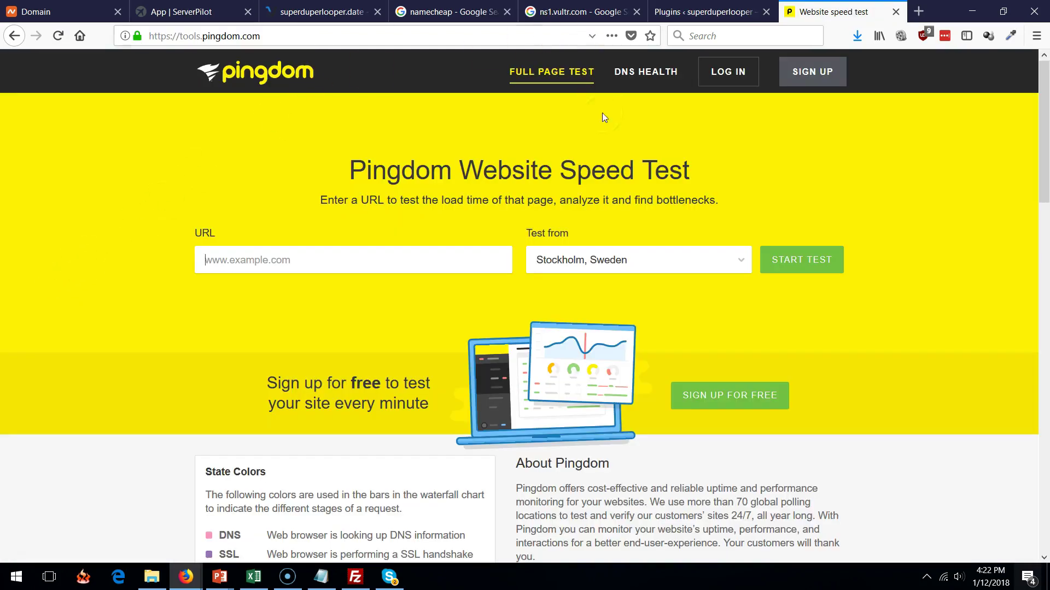
pyautogui.moveTo(597, 247); pyautogui.dragTo(576, 251)
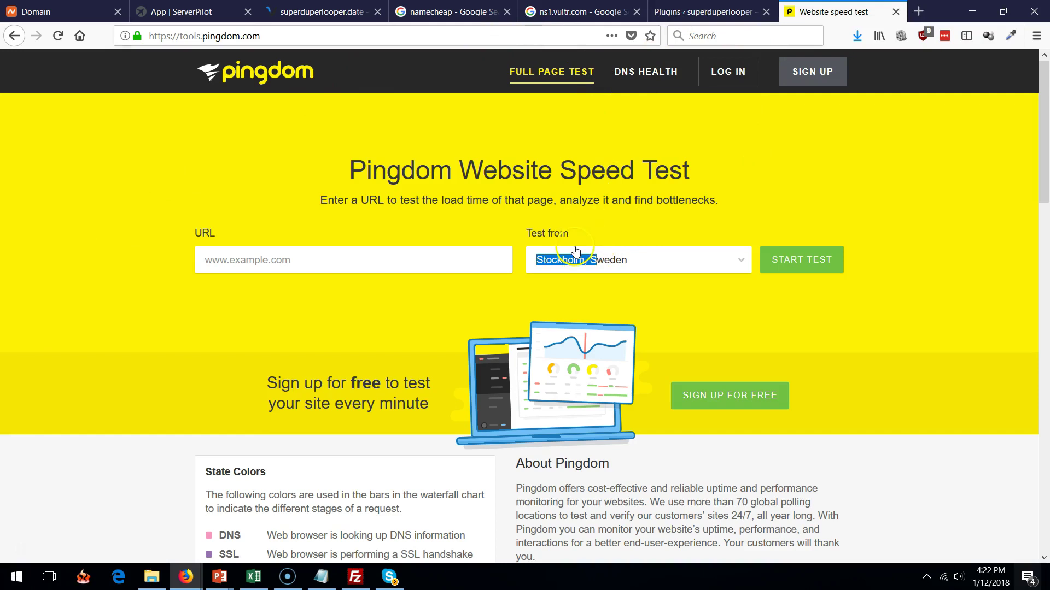
pyautogui.click(627, 265)
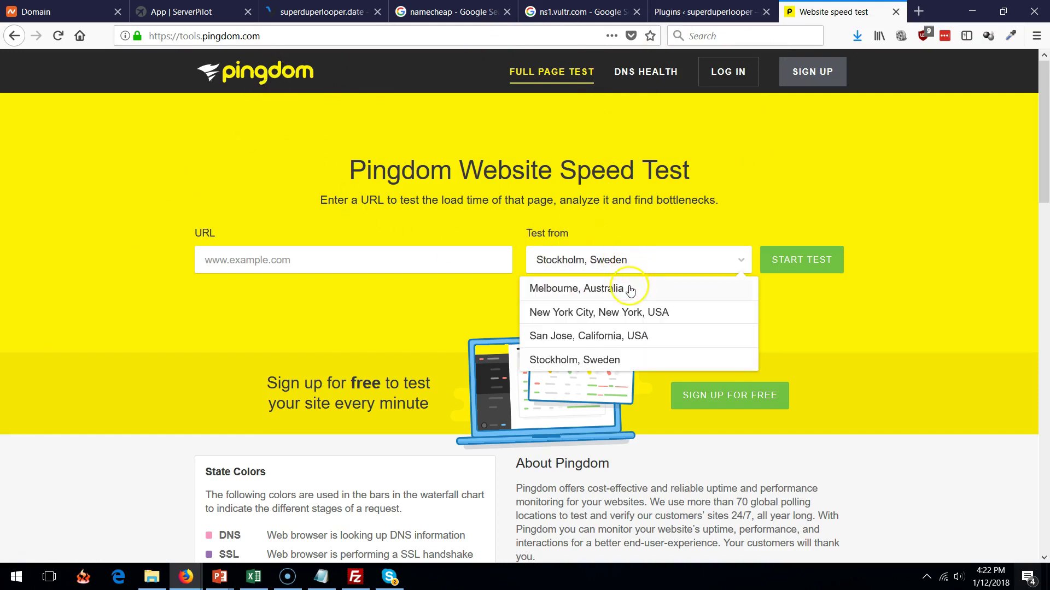
pyautogui.click(599, 313)
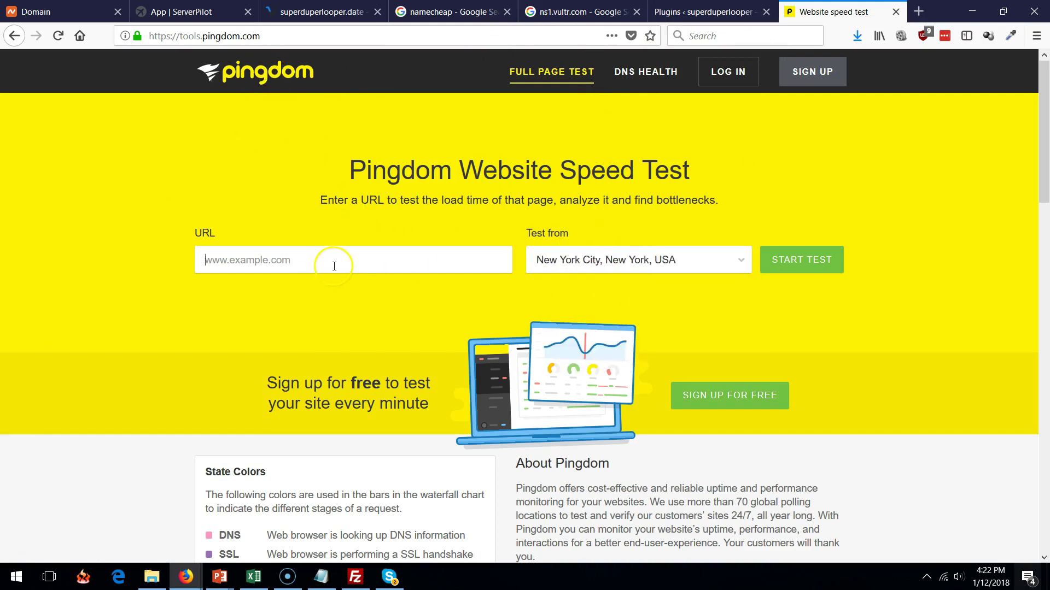
pyautogui.hotkey('ctrl', 'v')
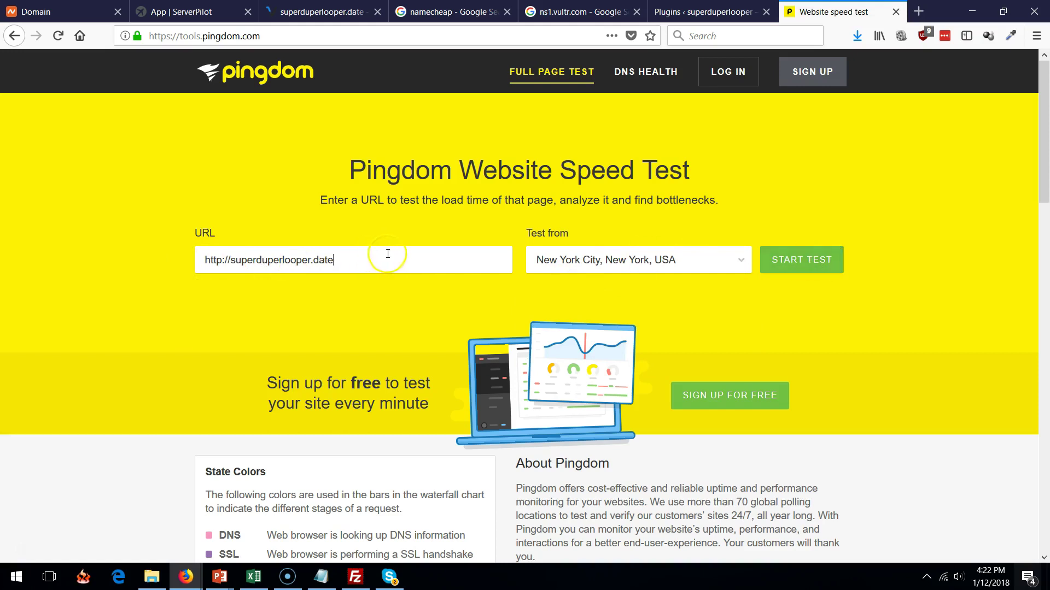
pyautogui.click(817, 262)
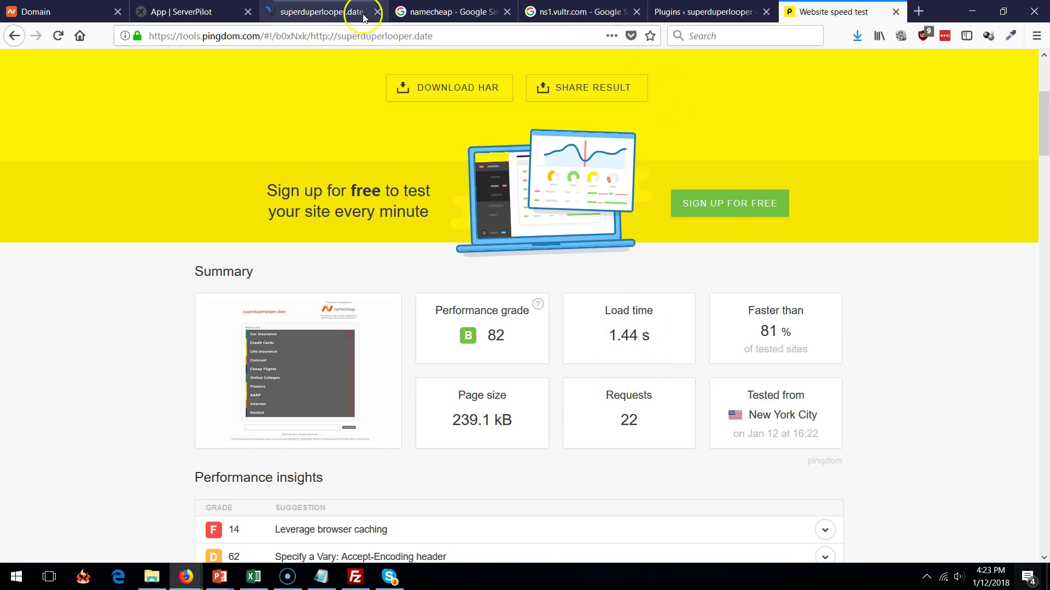
pyautogui.click(209, 12)
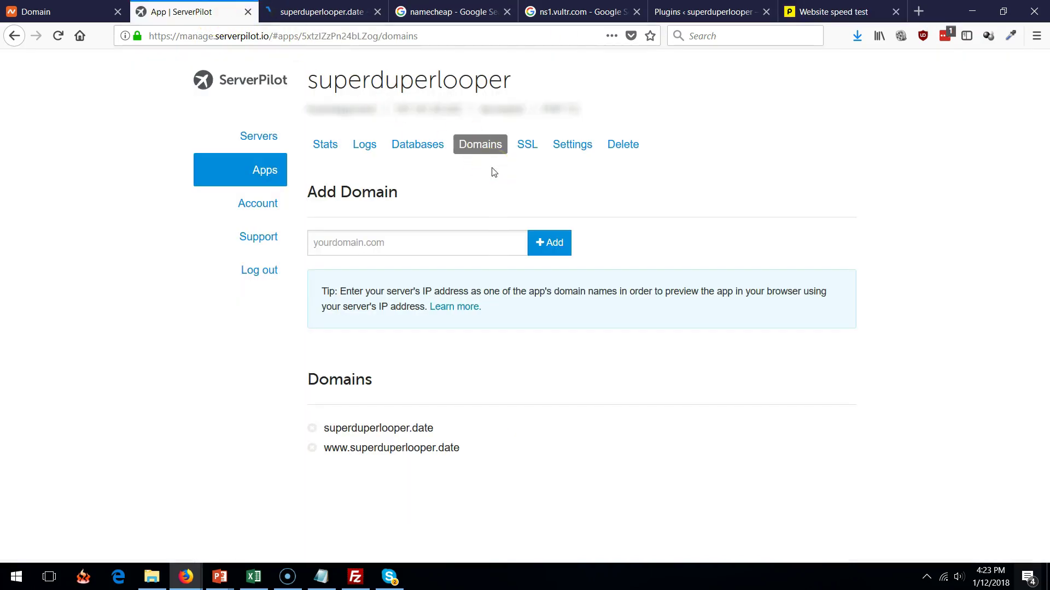
# Check the Custom DNS nameservers on the domain's Namecheap details page
pyautogui.click(91, 19)
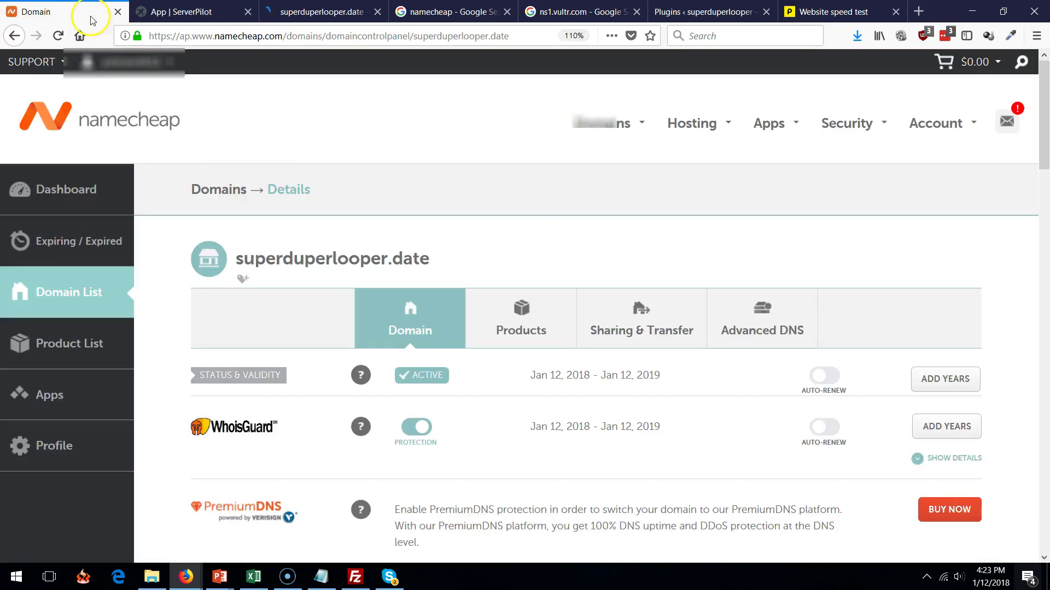
pyautogui.click(194, 10)
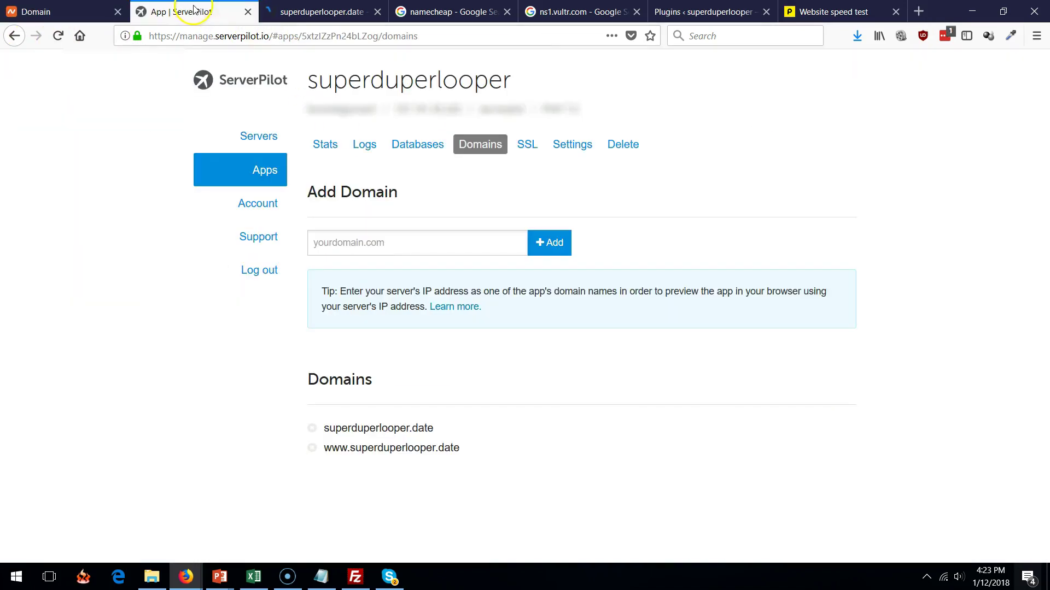
pyautogui.click(82, 12)
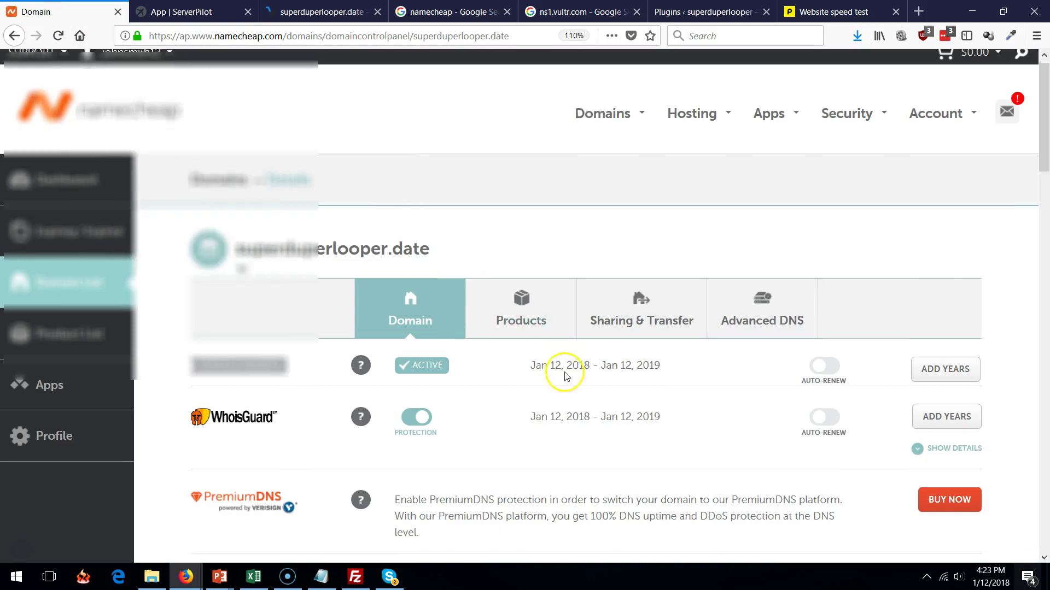
pyautogui.scroll(-5, 583, 370)
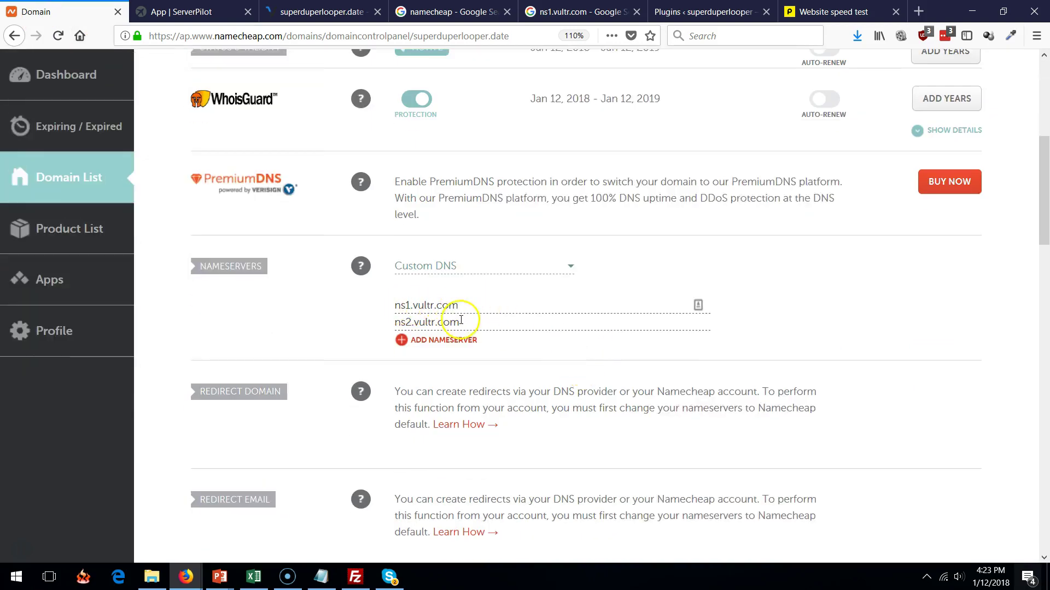
# Show the Vultr DNS page listing both domains on ns1.vultr.com and ns2.vultr.com
pyautogui.hotkey('ctrl', 'Tab')
pyautogui.hotkey('ctrl', 'Tab')
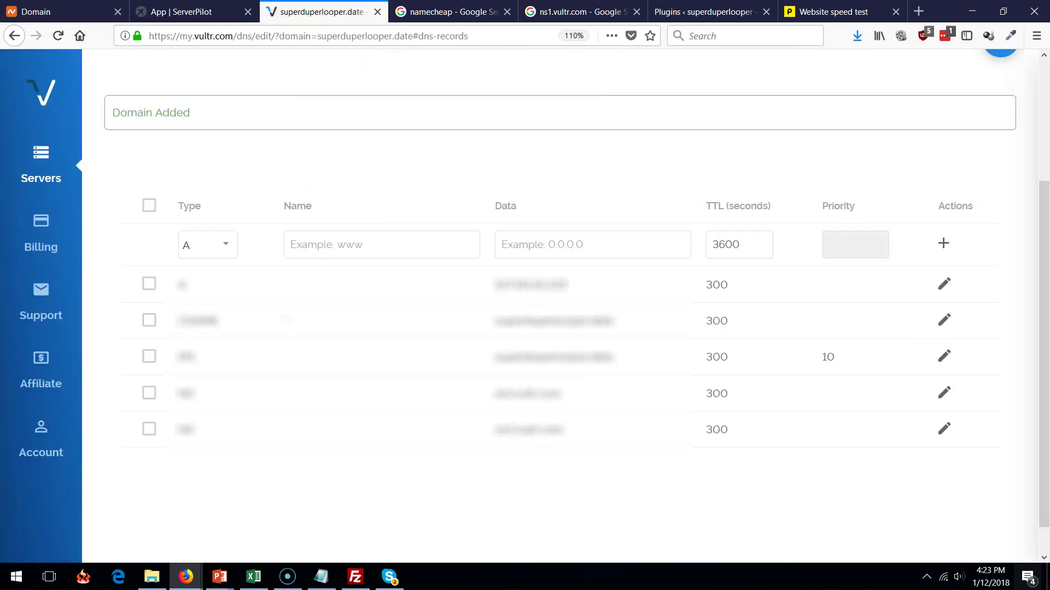
pyautogui.click(53, 166)
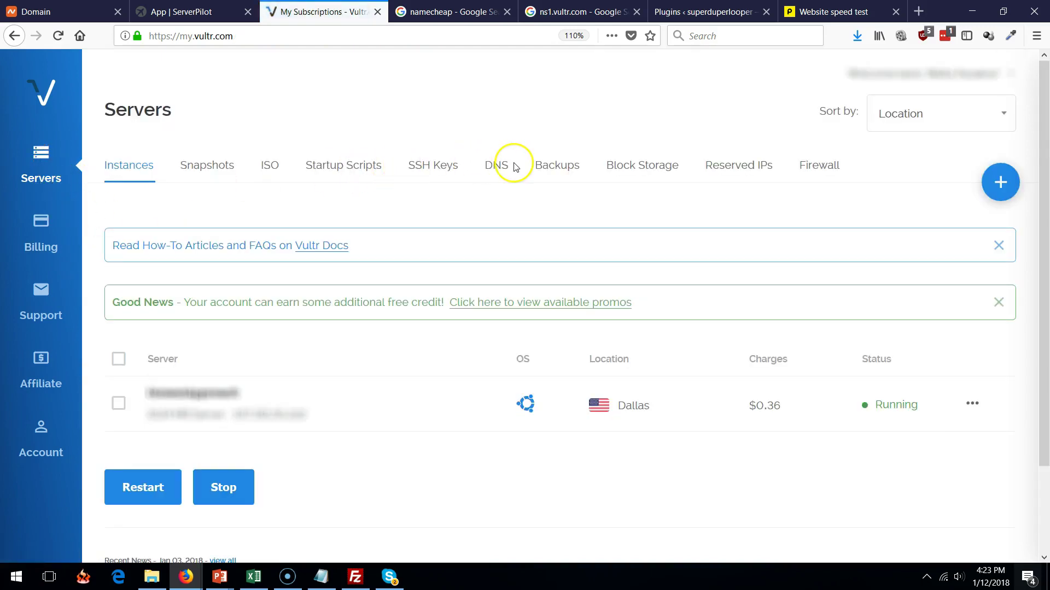
pyautogui.click(507, 168)
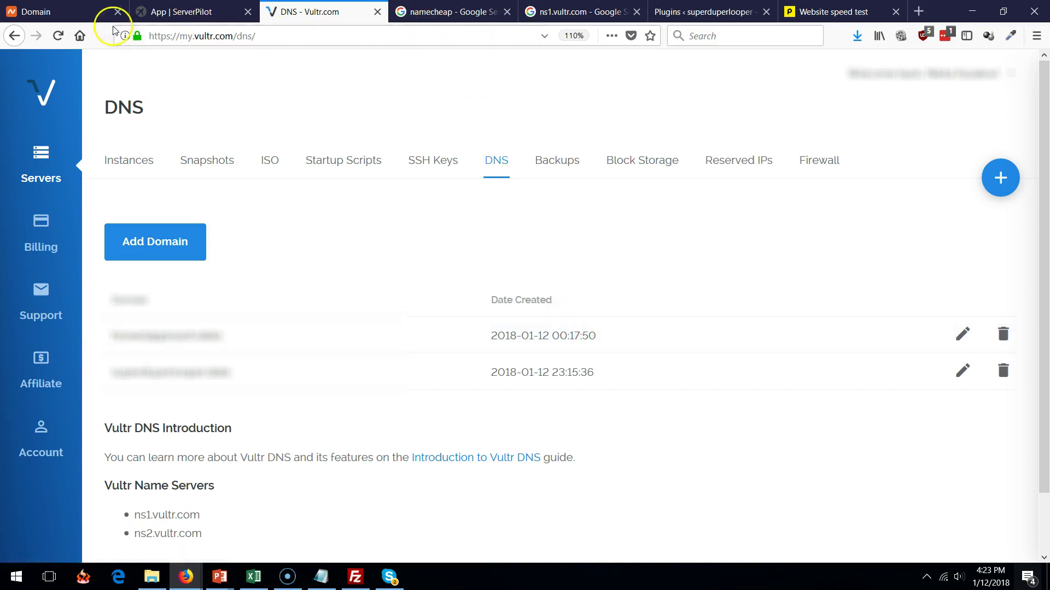
# Show ServerPilot's Apps page listing the account's two apps and their servers
pyautogui.click(154, 17)
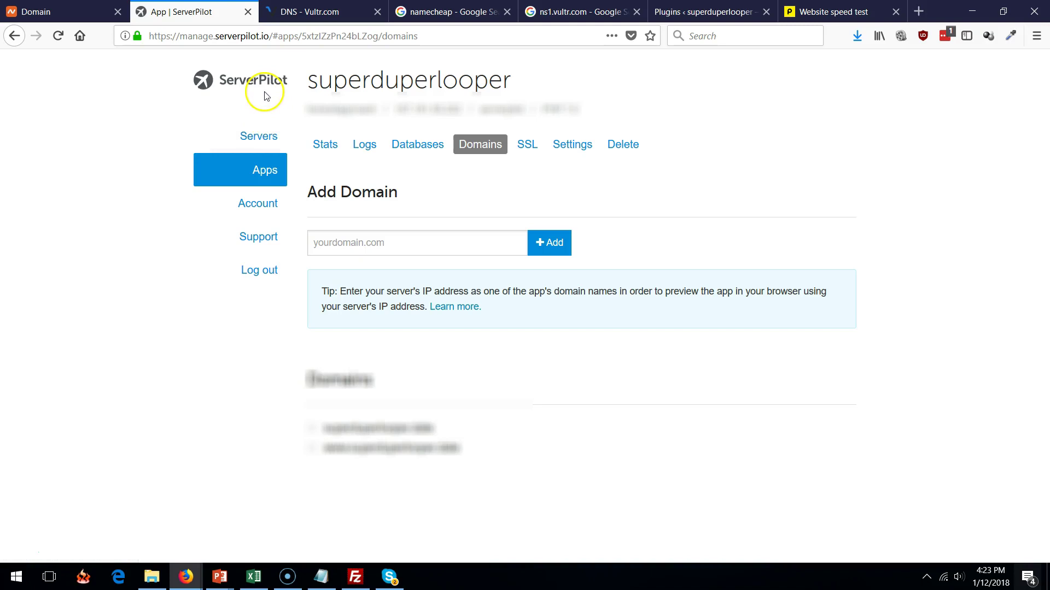
pyautogui.click(265, 159)
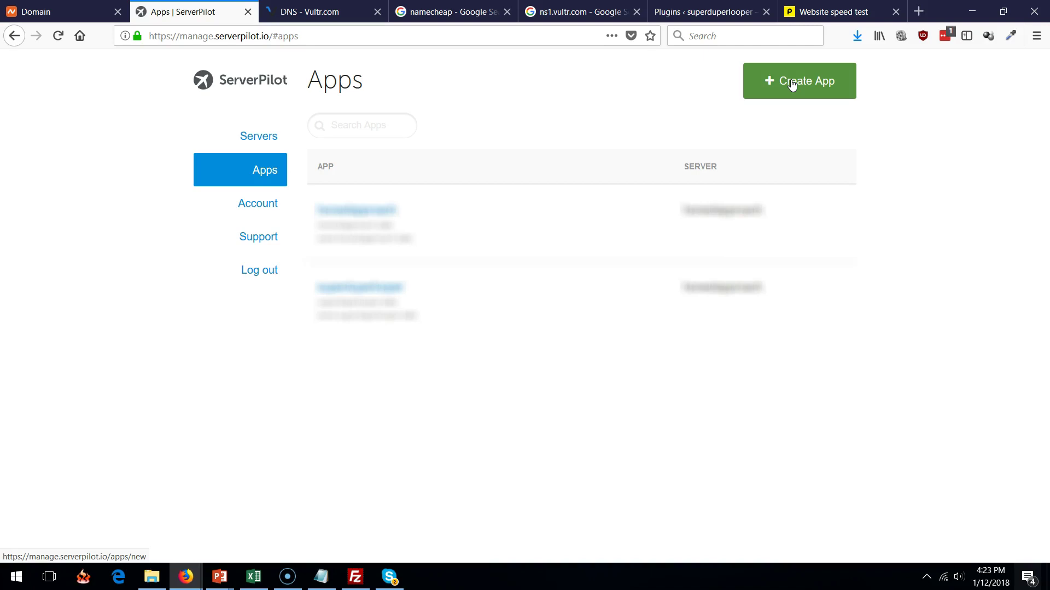
pyautogui.click(792, 85)
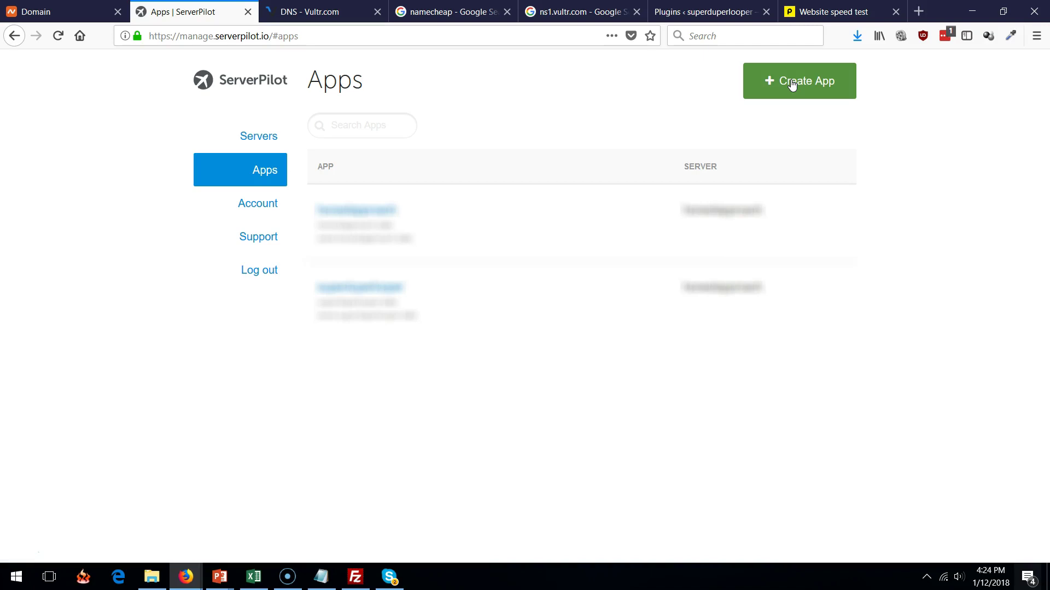